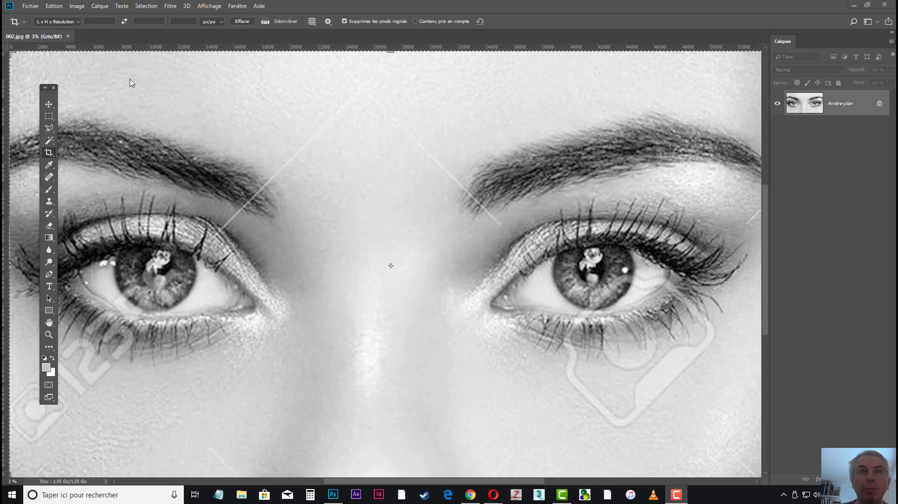
- Start a WIA import that opens acquired images in Photoshop, using the HP OfficeJet Pro 8710 (USB) scanner
{"action": "left_click", "coordinate": [29, 7]}
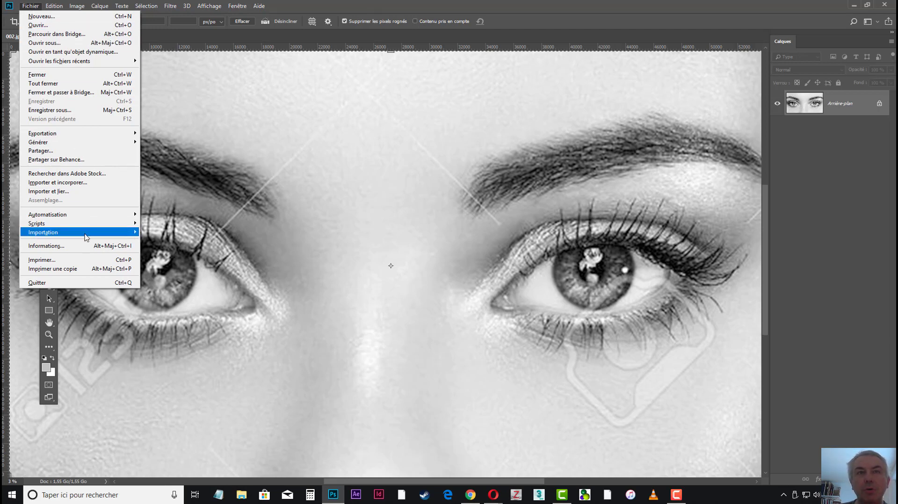
{"action": "mouse_move", "coordinate": [86, 237]}
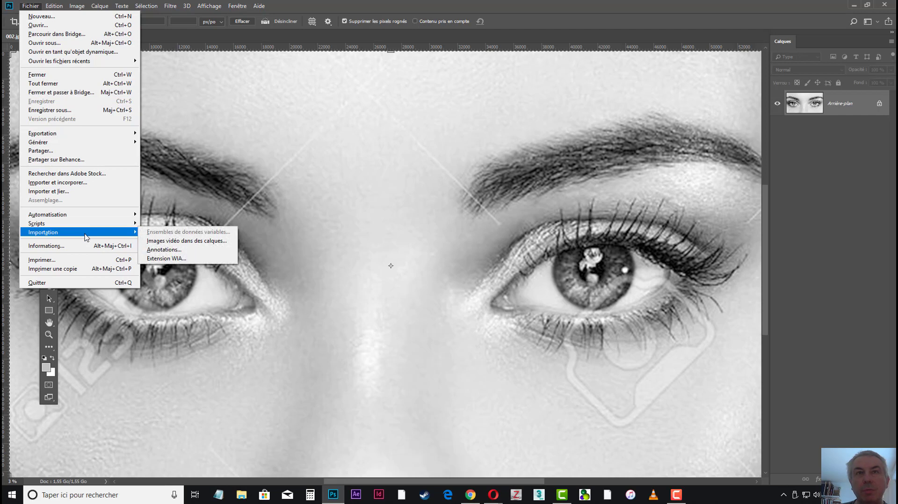
{"action": "left_click", "coordinate": [174, 258]}
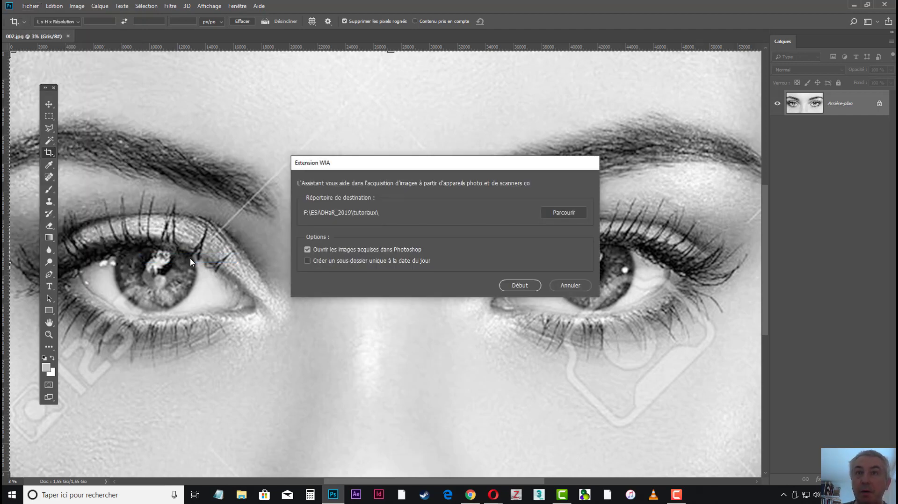
{"action": "left_click", "coordinate": [516, 284]}
{"action": "double_click", "coordinate": [369, 226]}
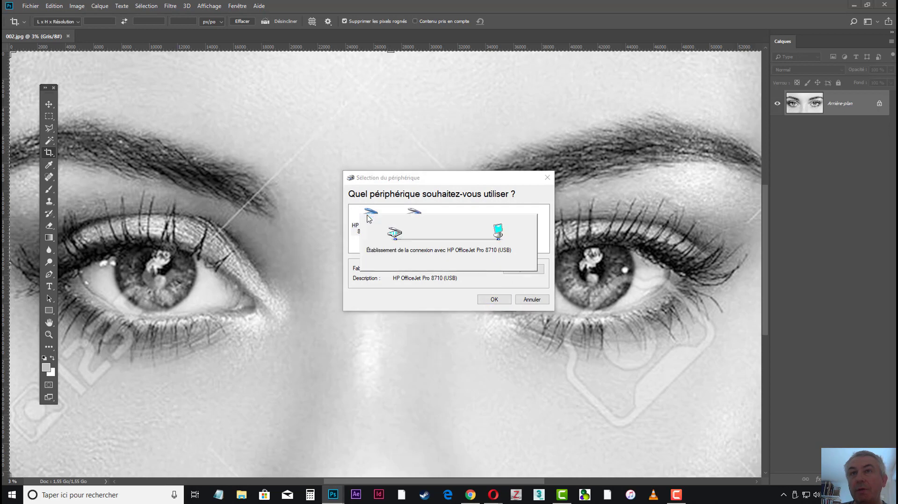
- Set the scan resolution to 300 ppi in the scanned photo's quality settings
{"action": "left_click", "coordinate": [384, 305]}
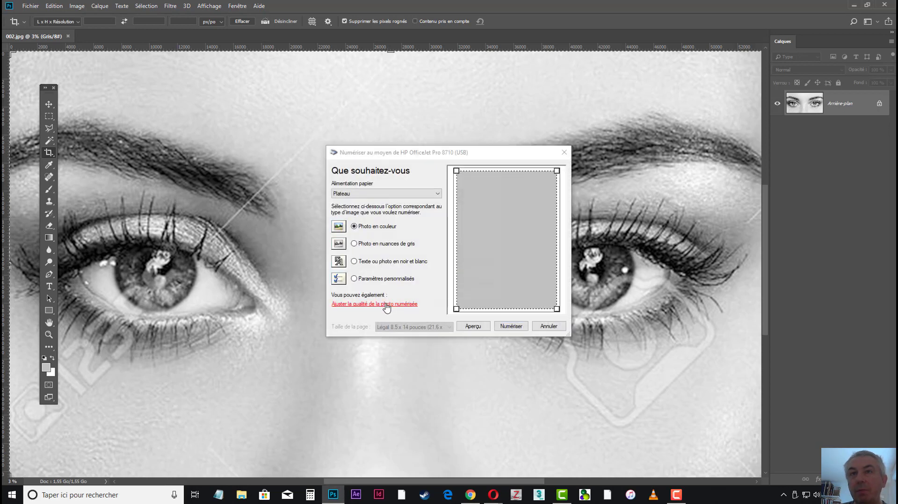
{"action": "double_click", "coordinate": [366, 264]}
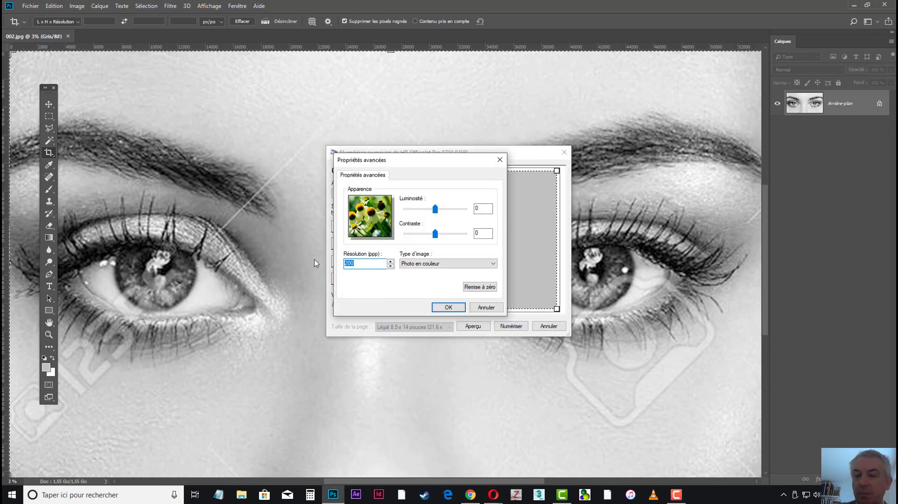
{"action": "type", "text": "3"}
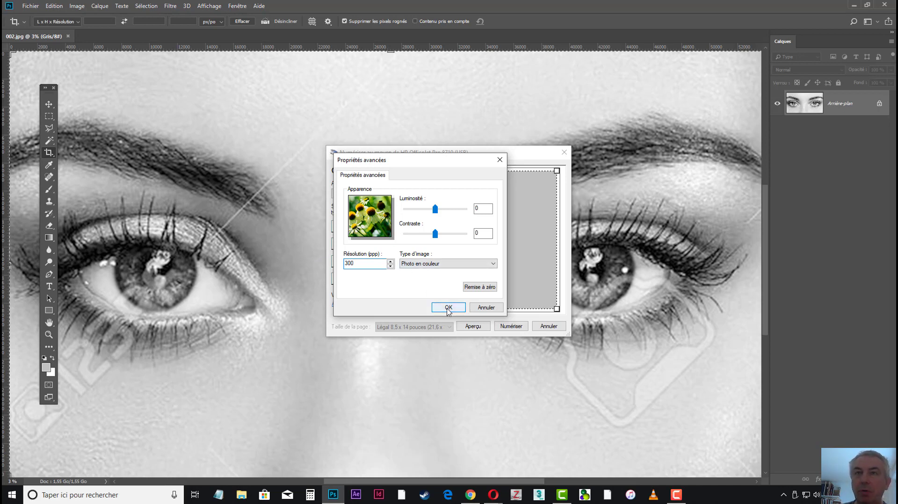
{"action": "left_click", "coordinate": [448, 308]}
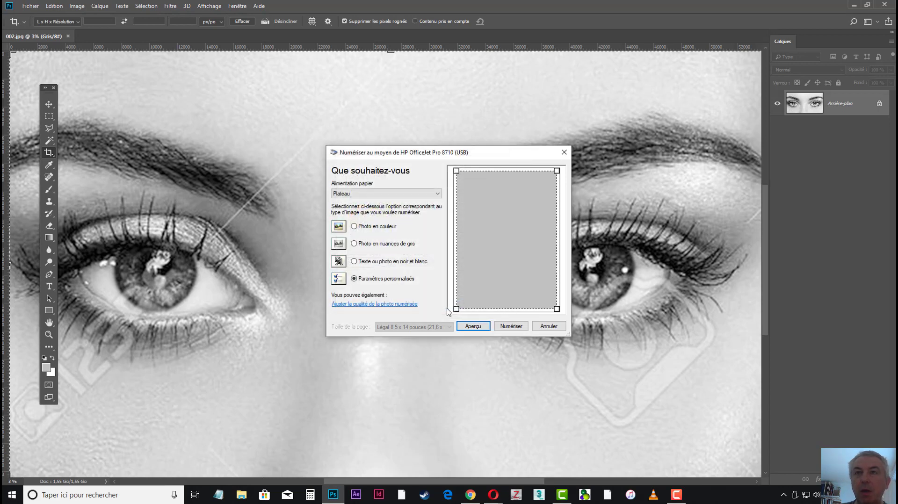
- Preview the page, enlarge the scan area around both eye sketches and the iris sketch, and scan it
{"action": "left_click", "coordinate": [473, 327]}
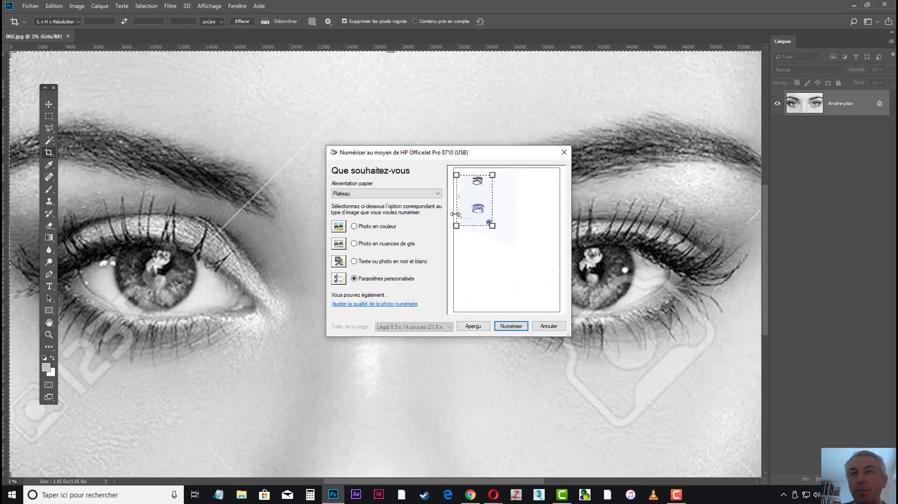
{"action": "left_click_drag", "start_coordinate": [458, 225], "coordinate": [456, 171]}
{"action": "left_click", "coordinate": [496, 236]}
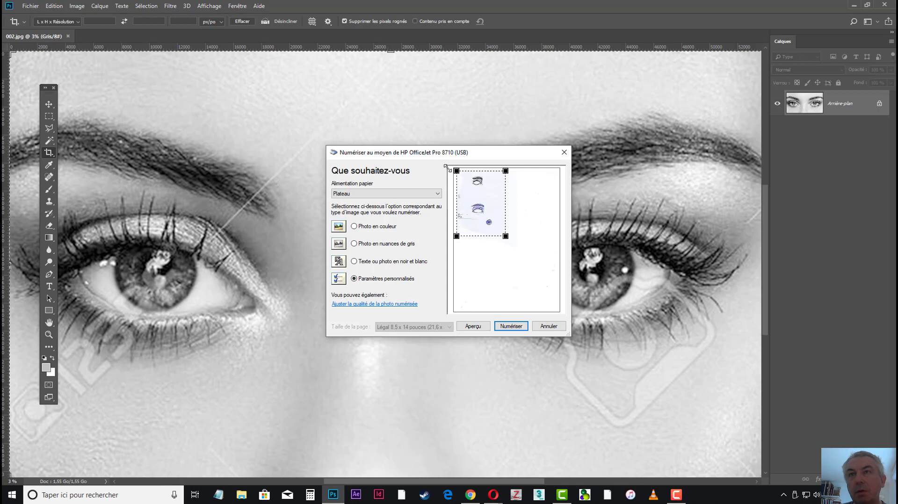
{"action": "left_click", "coordinate": [512, 327]}
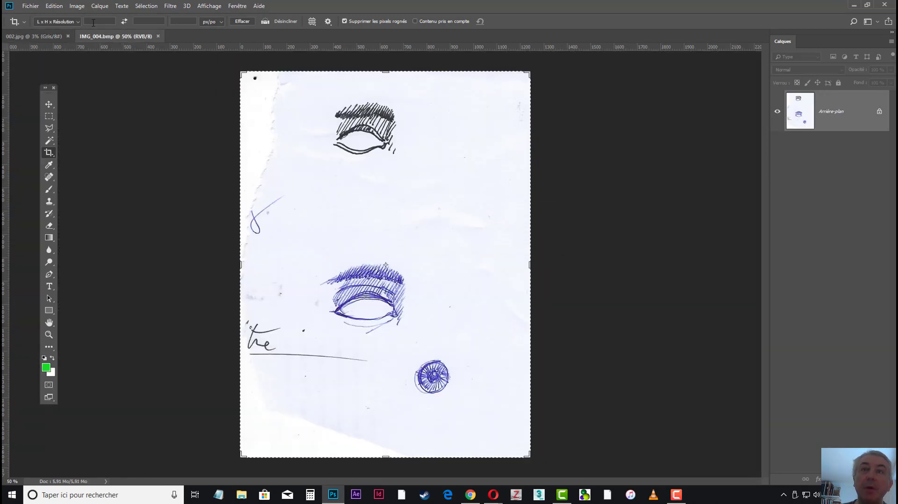
- Check the scanned image's dimensions and resolution in the Image Size settings
{"action": "left_click", "coordinate": [78, 6]}
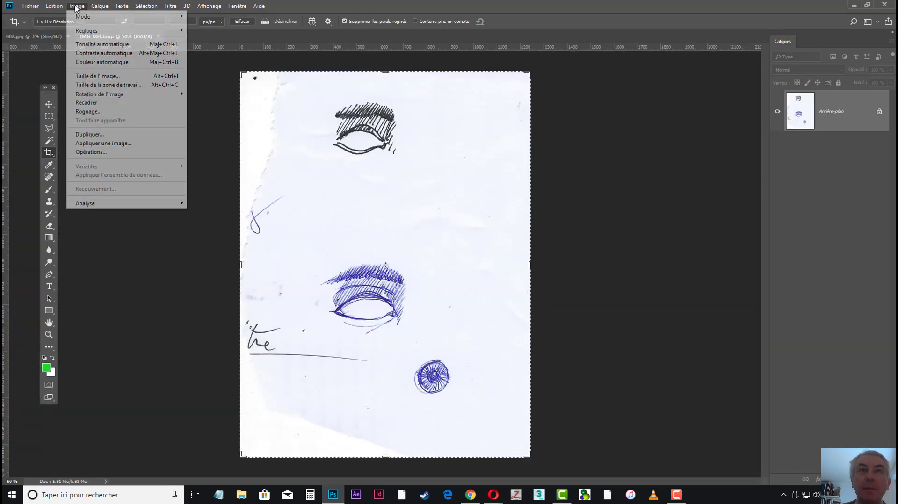
{"action": "left_click", "coordinate": [102, 77]}
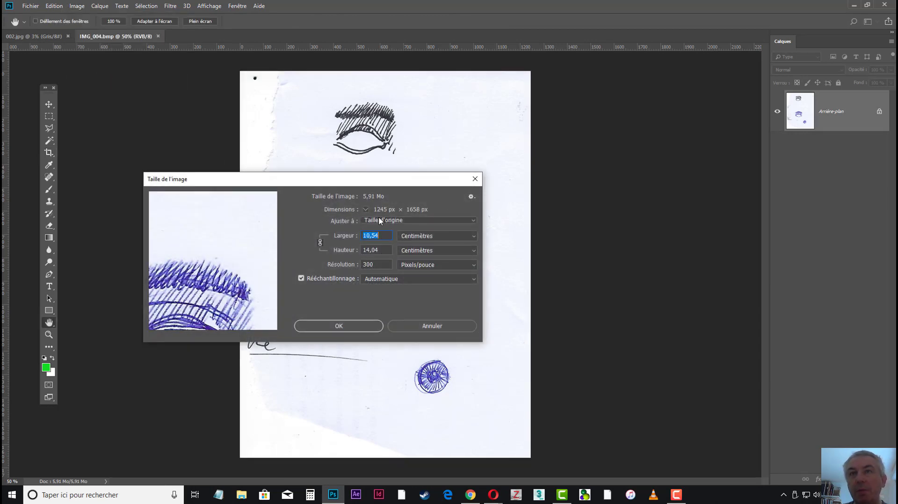
{"action": "left_click", "coordinate": [338, 326]}
- Crop the scan to the blue eye sketch and the iris sketch below it
{"action": "key", "text": "c"}
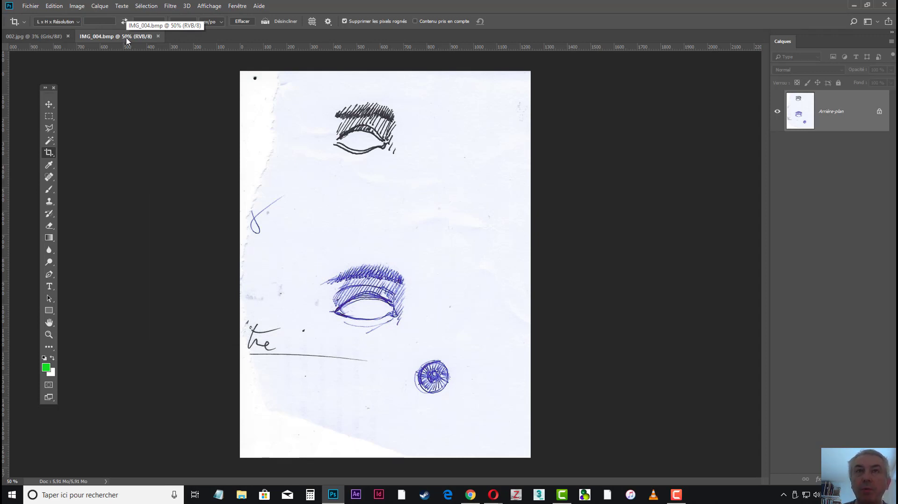
{"action": "key", "text": "ctrl+plus"}
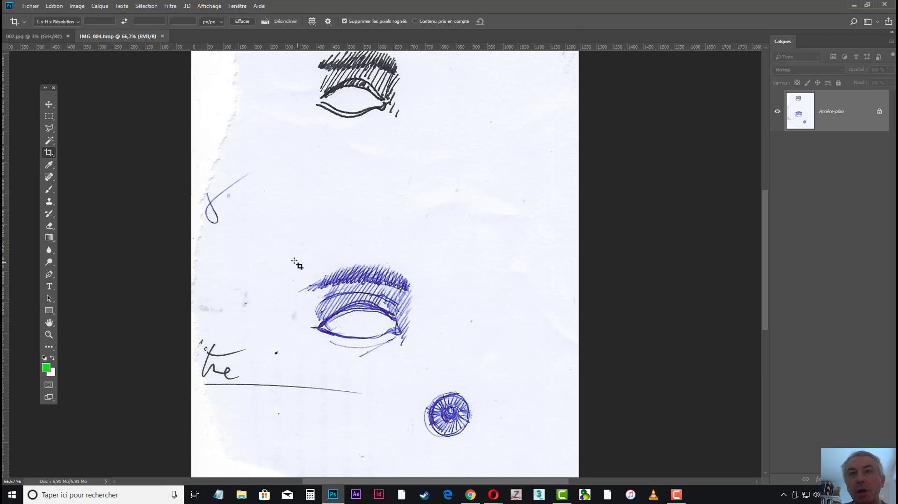
{"action": "left_click_drag", "start_coordinate": [284, 258], "coordinate": [517, 454]}
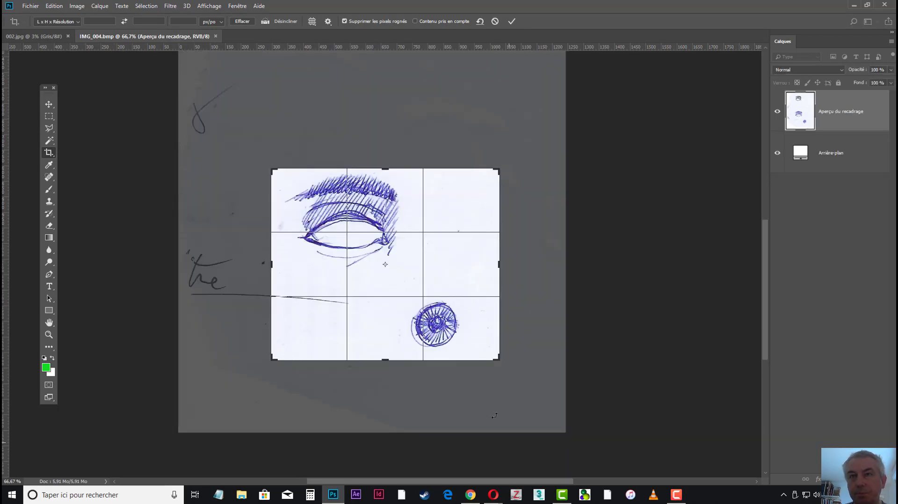
{"action": "key", "text": "Return"}
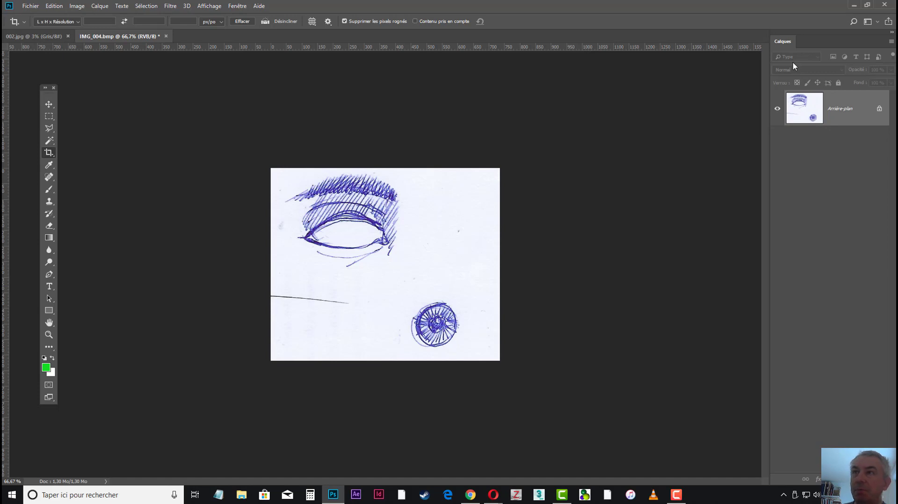
- Convert the background into a regular layer named prunelle
{"action": "double_click", "coordinate": [836, 110]}
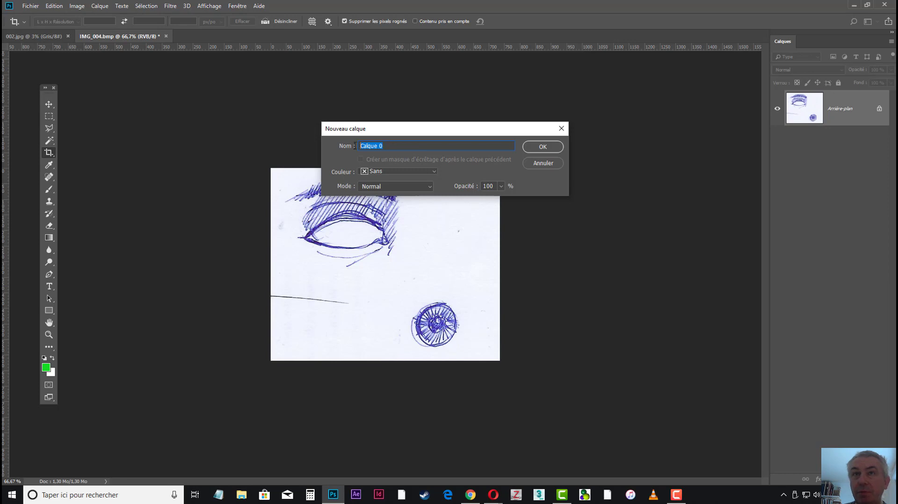
{"action": "type", "text": "prunelle"}
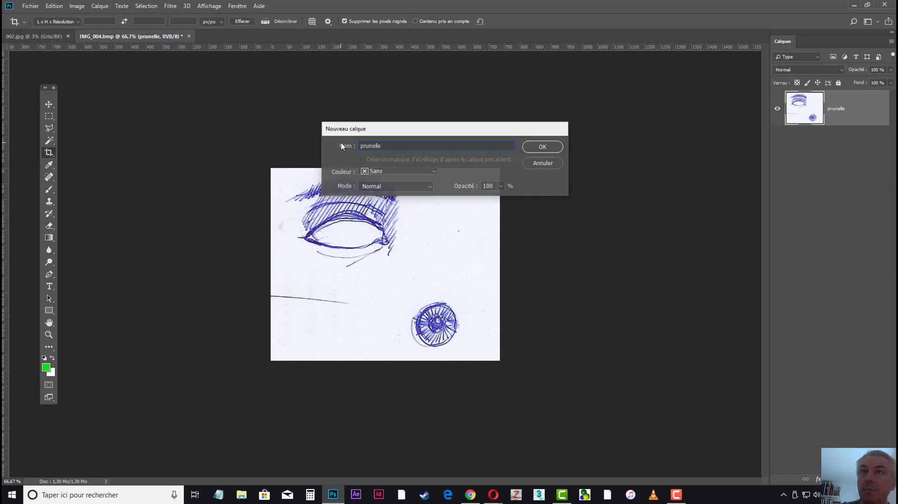
{"action": "key", "text": "Return"}
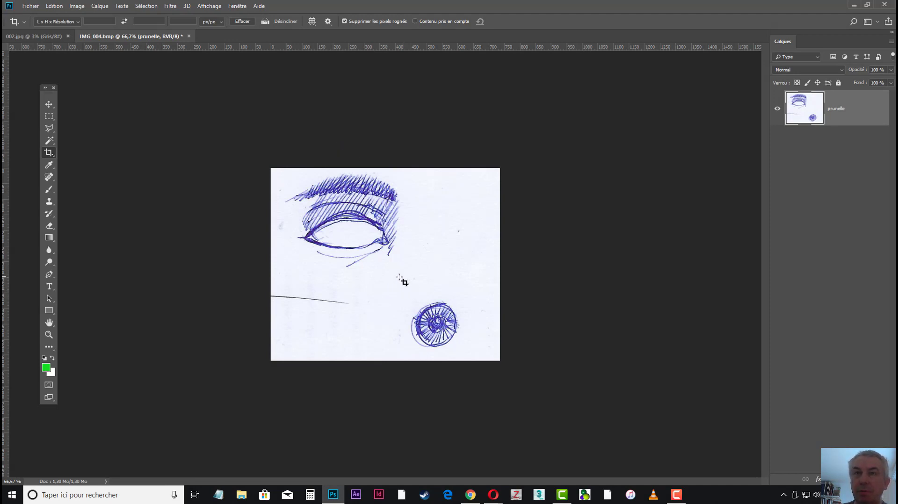
- Cut the eye with its eyebrow out of the prunelle layer and paste it onto a new layer named oeil
{"action": "left_click", "coordinate": [49, 117]}
{"action": "left_click_drag", "start_coordinate": [270, 169], "coordinate": [415, 269]}
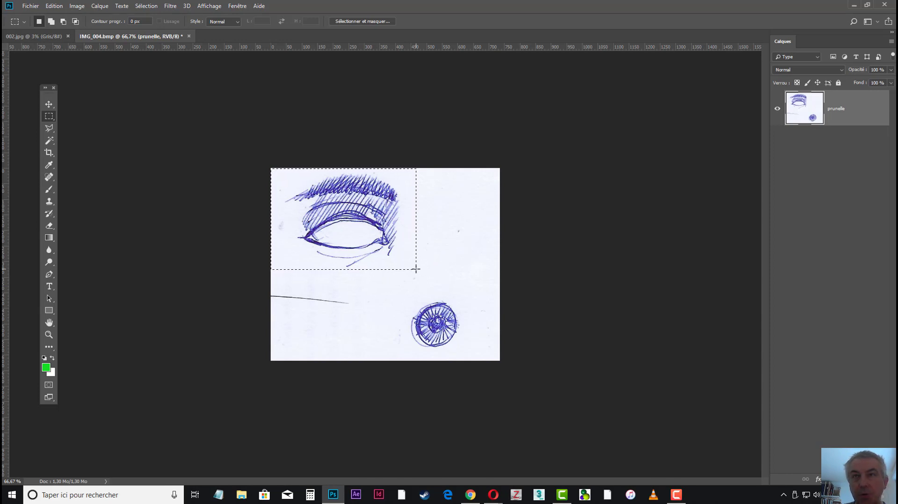
{"action": "key", "text": "Delete"}
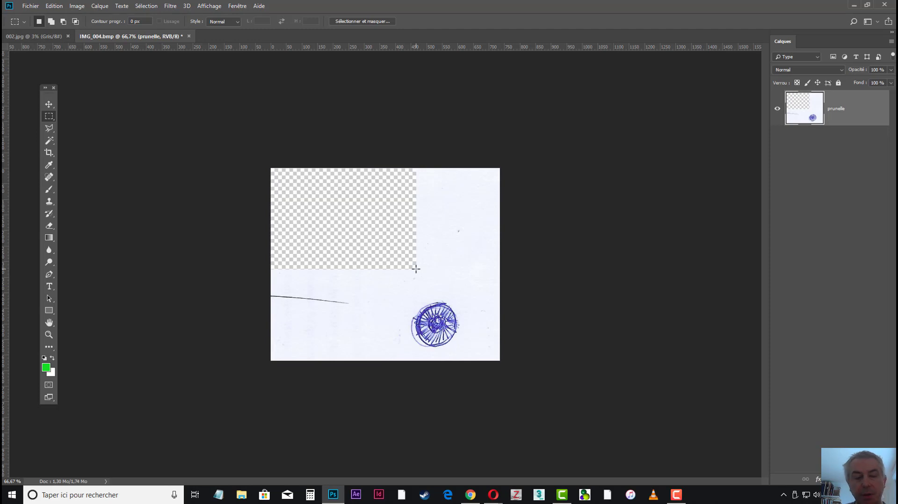
{"action": "key", "text": "ctrl+v"}
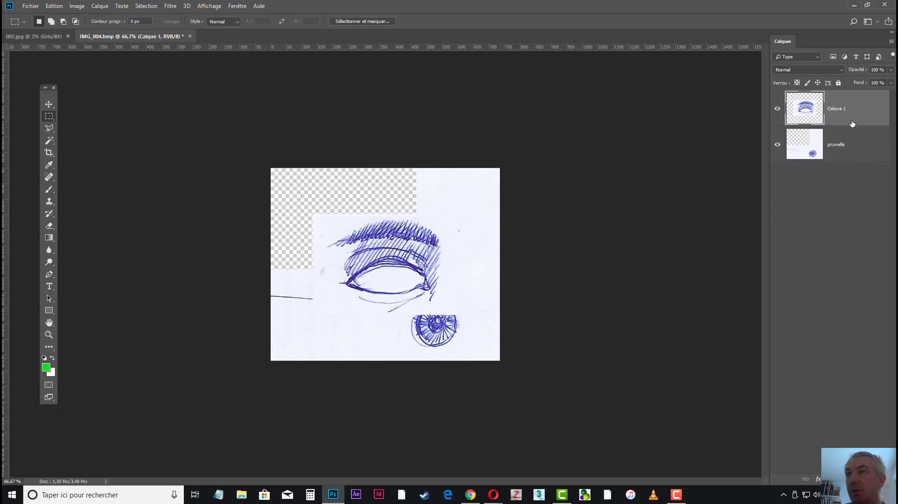
{"action": "double_click", "coordinate": [837, 109]}
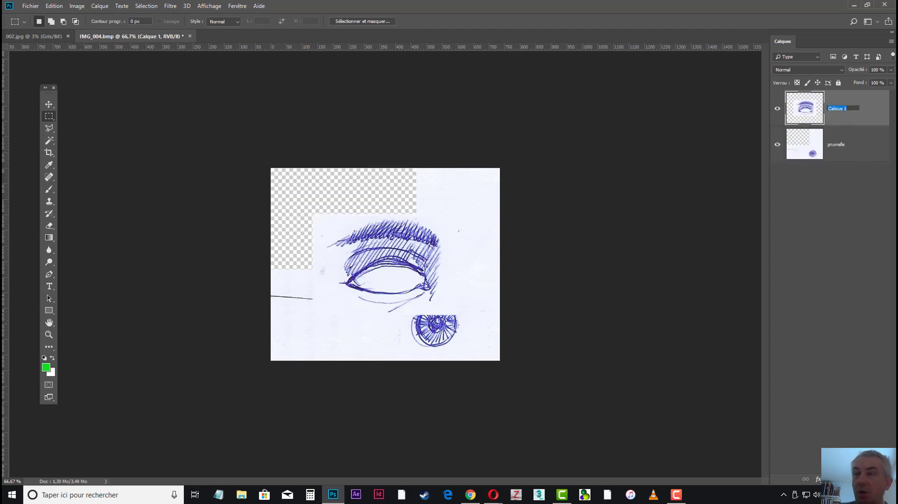
{"action": "type", "text": "oeil"}
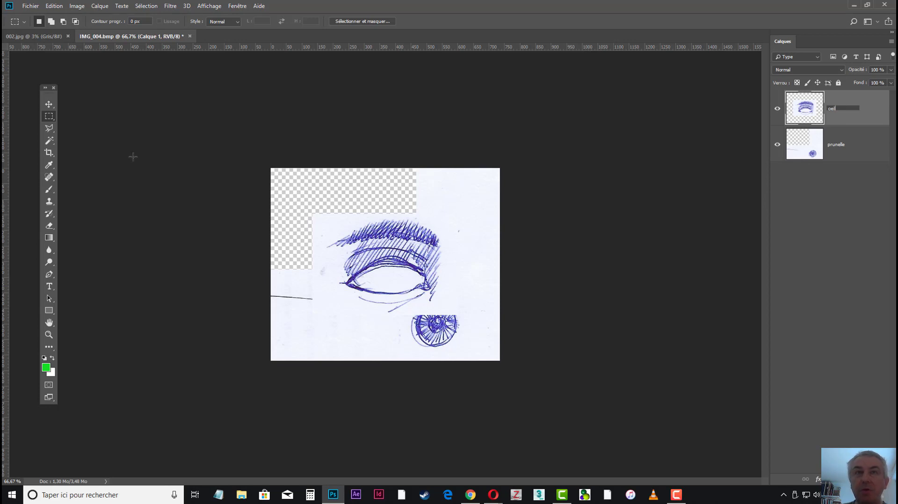
- Move the prunelle layer so that the iris sits beneath the eye opening of the oeil layer
{"action": "left_click", "coordinate": [48, 104]}
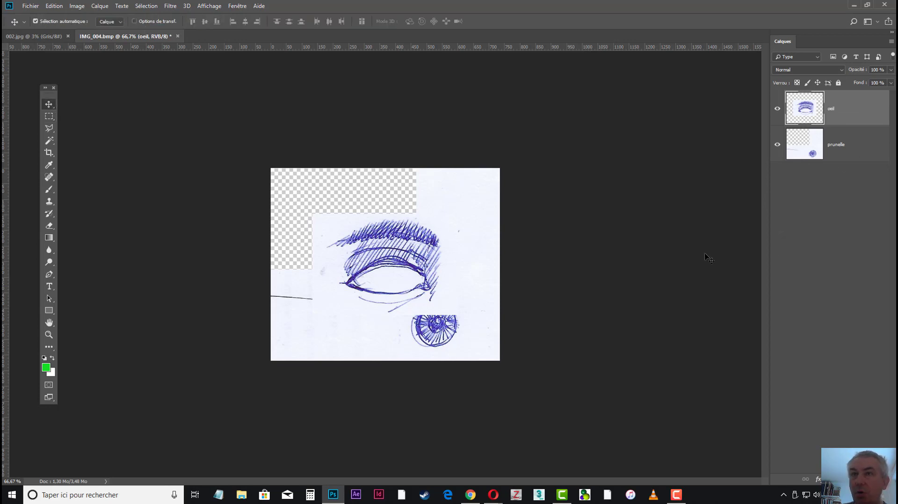
{"action": "left_click", "coordinate": [837, 144]}
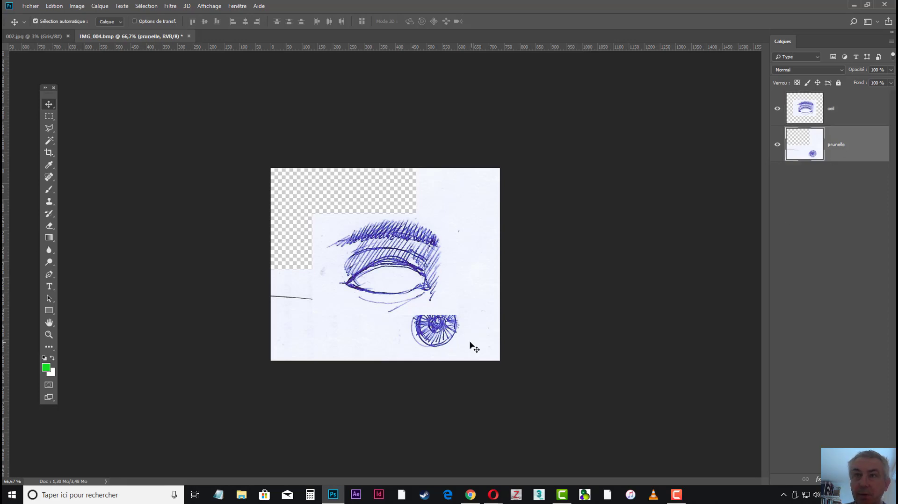
{"action": "left_click_drag", "start_coordinate": [466, 341], "coordinate": [431, 296]}
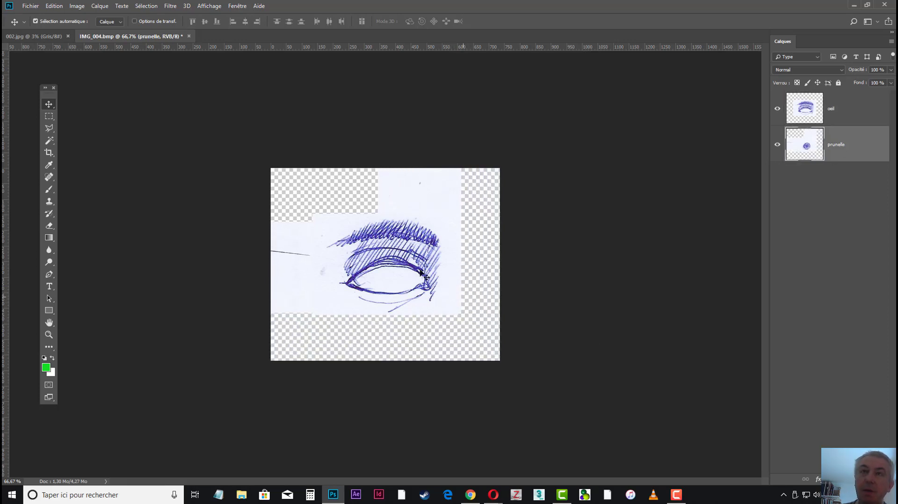
- Crop the image to the area around the eye drawing, excluding the transparent margins
{"action": "left_click", "coordinate": [48, 153]}
{"action": "left_click_drag", "start_coordinate": [322, 214], "coordinate": [458, 314]}
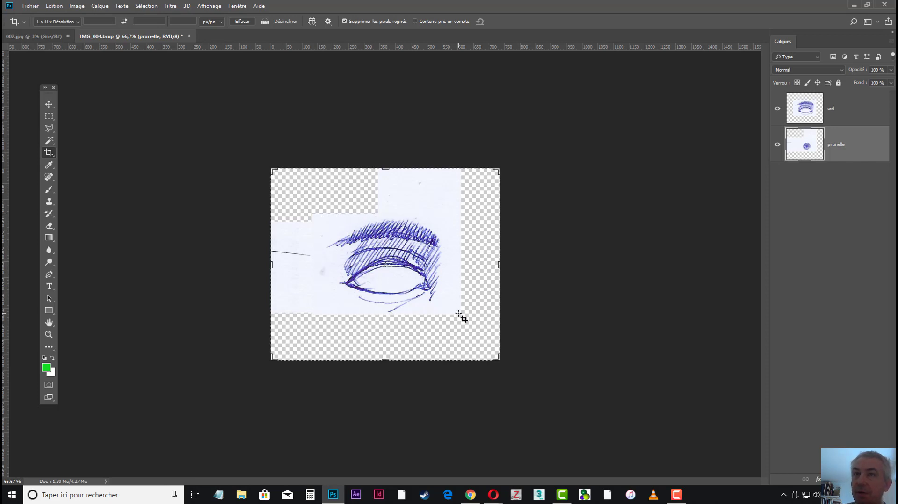
{"action": "key", "text": "Return"}
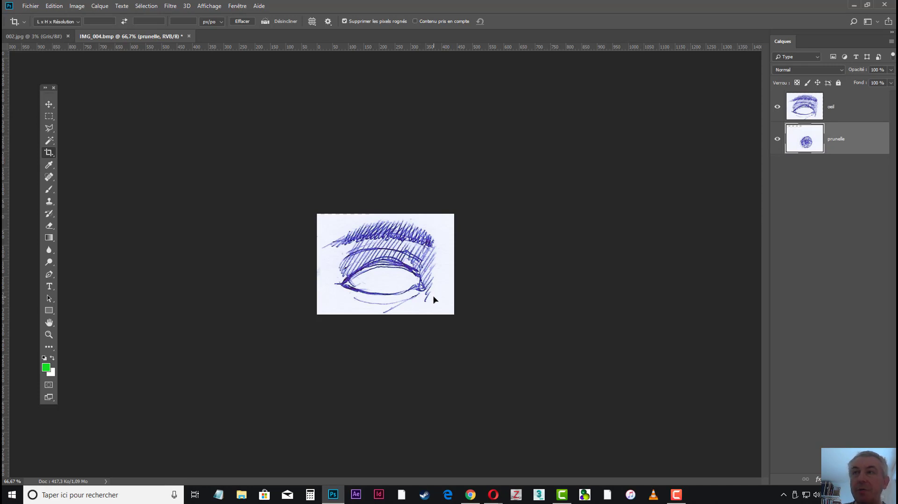
- Add a layer mask to the oeil layer and brush black inside the eye opening to reveal the iris
{"action": "left_click", "coordinate": [836, 110]}
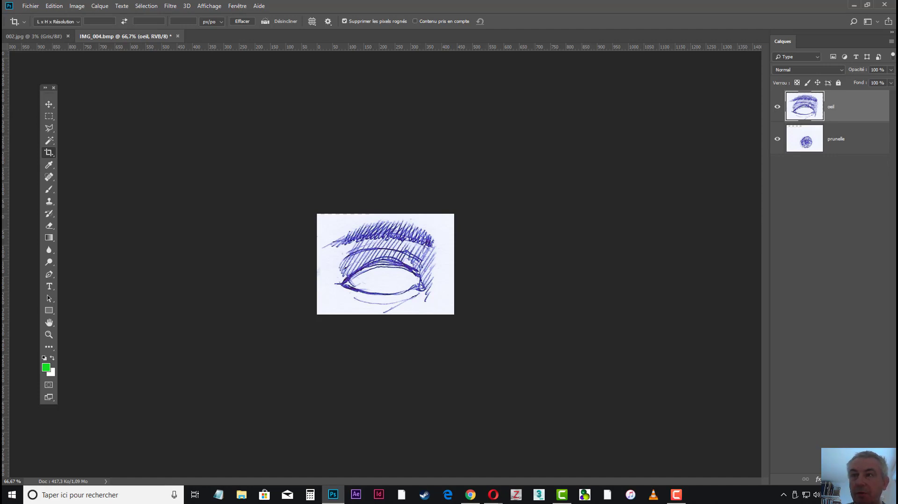
{"action": "left_click", "coordinate": [832, 479]}
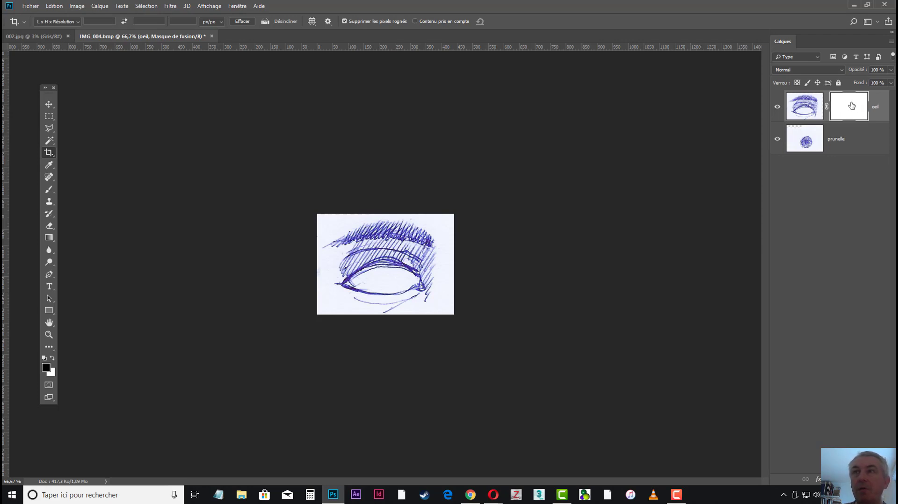
{"action": "left_click", "coordinate": [52, 190]}
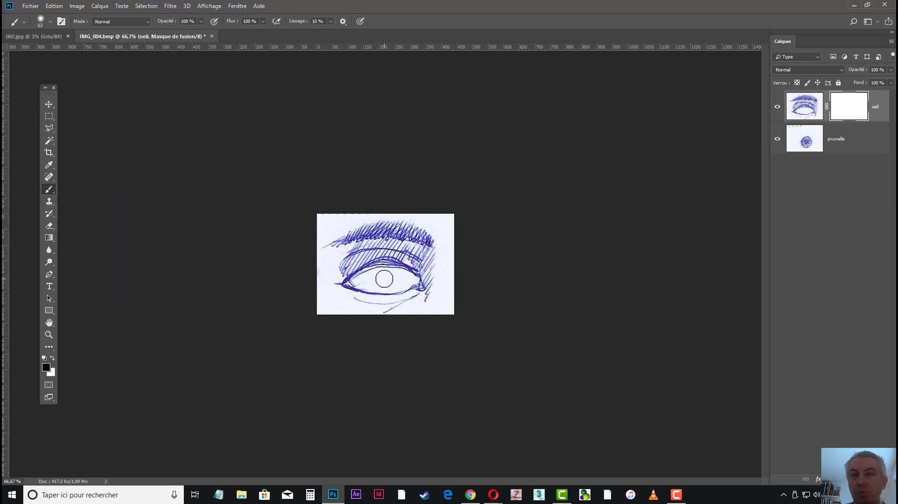
{"action": "mouse_move", "coordinate": [385, 276]}
{"action": "left_mouse_down"}
{"action": "mouse_move", "coordinate": [404, 278]}
{"action": "mouse_move", "coordinate": [392, 285]}
{"action": "mouse_move", "coordinate": [370, 276]}
{"action": "left_mouse_up"}
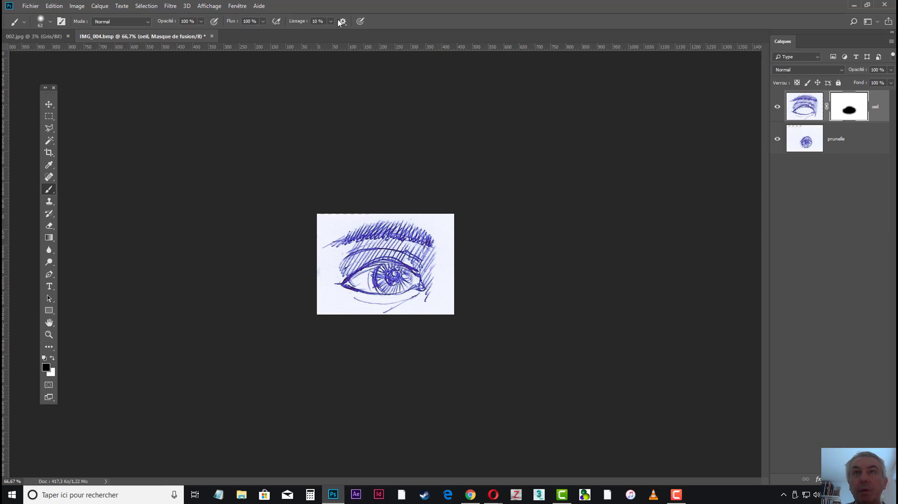
- Reduce the brush size to 25 px and paint black on the oeil mask out to the corners of the eye opening
{"action": "left_click", "coordinate": [50, 22]}
{"action": "left_click_drag", "start_coordinate": [73, 55], "coordinate": [62, 55]}
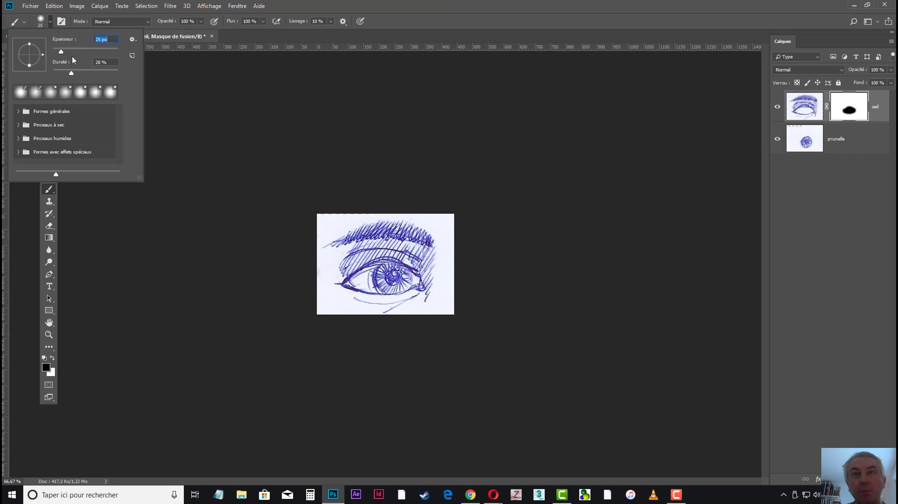
{"action": "left_click", "coordinate": [356, 283]}
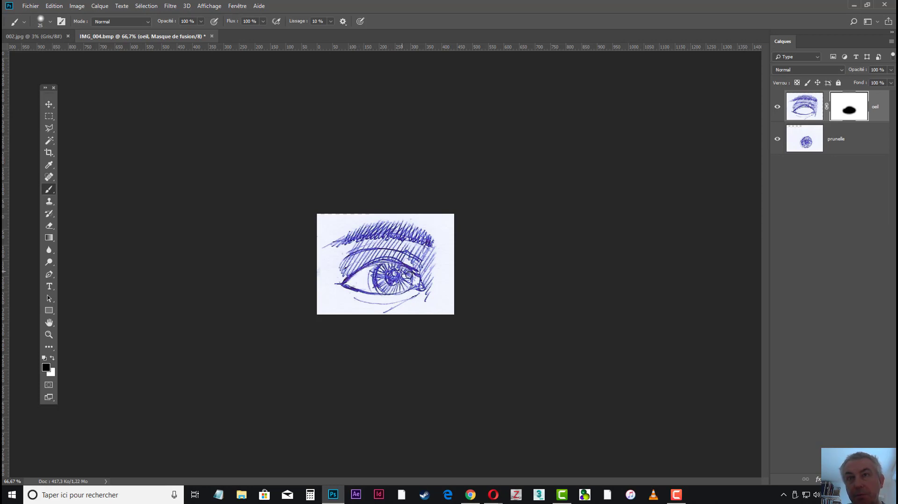
- Select the prunelle layer and shift the iris within the eye opening with the Move tool
{"action": "left_click", "coordinate": [49, 104]}
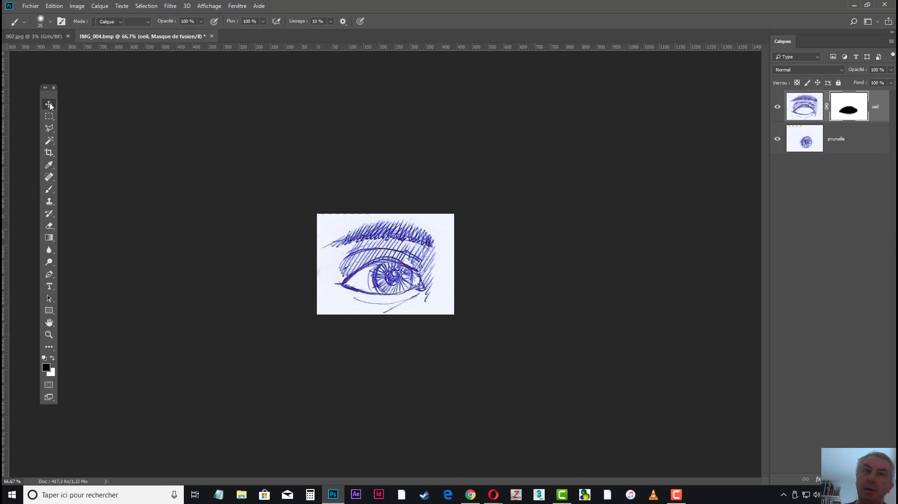
{"action": "left_click", "coordinate": [807, 146]}
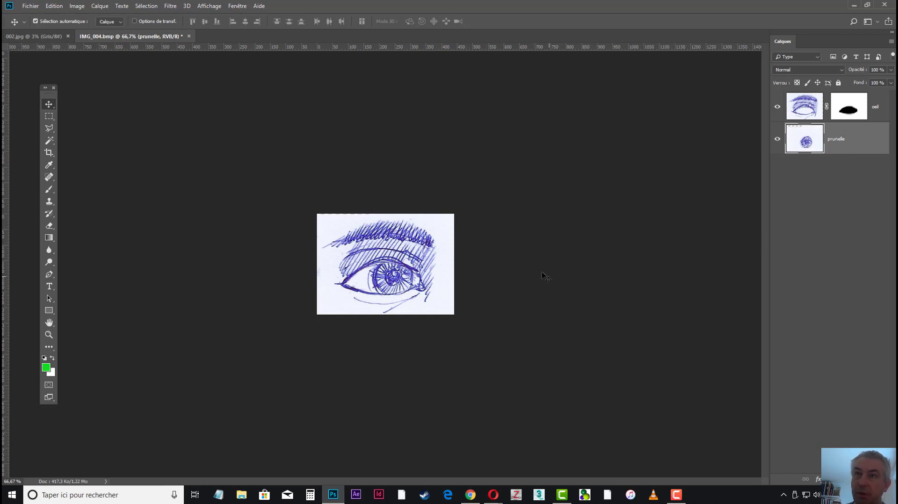
{"action": "mouse_move", "coordinate": [398, 281]}
{"action": "left_mouse_down"}
{"action": "mouse_move", "coordinate": [358, 284]}
{"action": "mouse_move", "coordinate": [398, 280]}
{"action": "mouse_move", "coordinate": [390, 282]}
{"action": "left_mouse_up"}
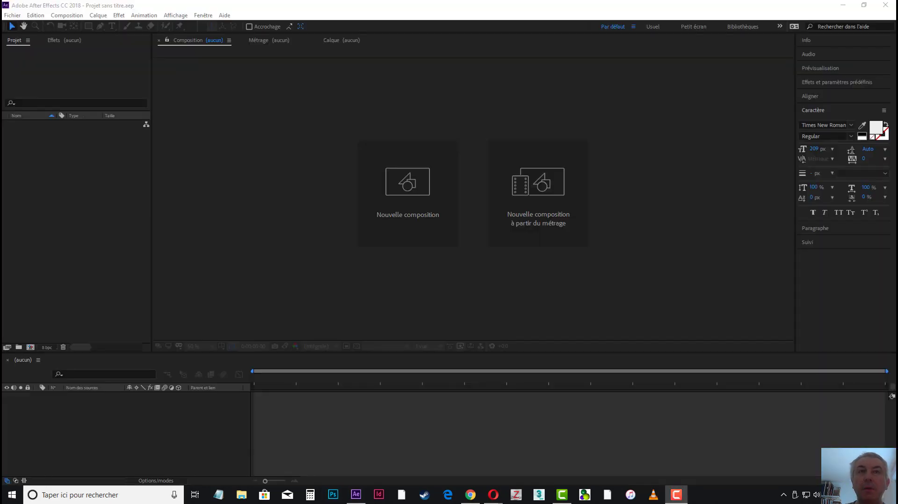
- In After Effects, start a file import and browse to the regard folder under ESADHaR_2019 > tutoriaux on drive F:
{"action": "right_click", "coordinate": [55, 178]}
{"action": "mouse_move", "coordinate": [122, 224]}
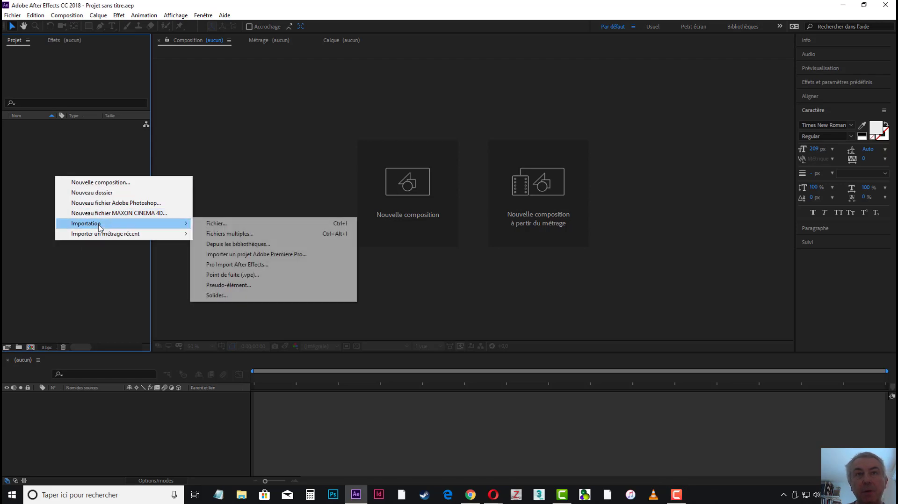
{"action": "left_click", "coordinate": [216, 224]}
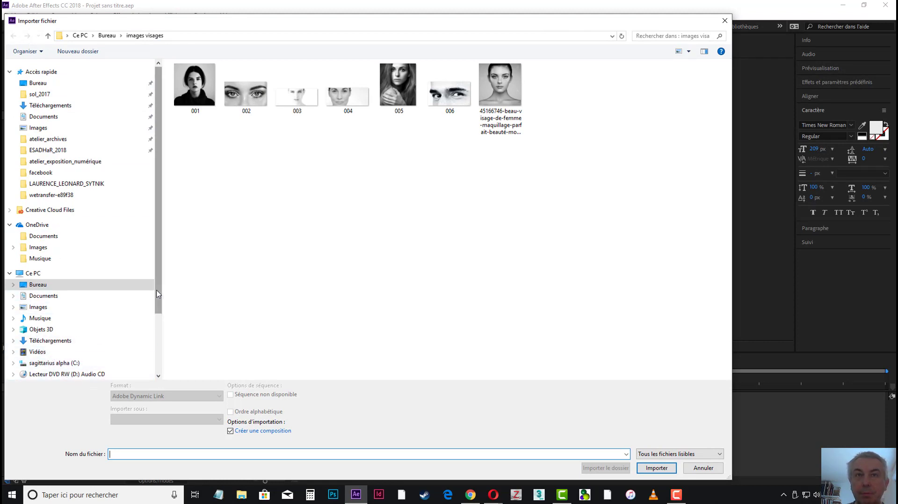
{"action": "left_click_drag", "start_coordinate": [158, 298], "coordinate": [157, 332]}
{"action": "left_click", "coordinate": [107, 333]}
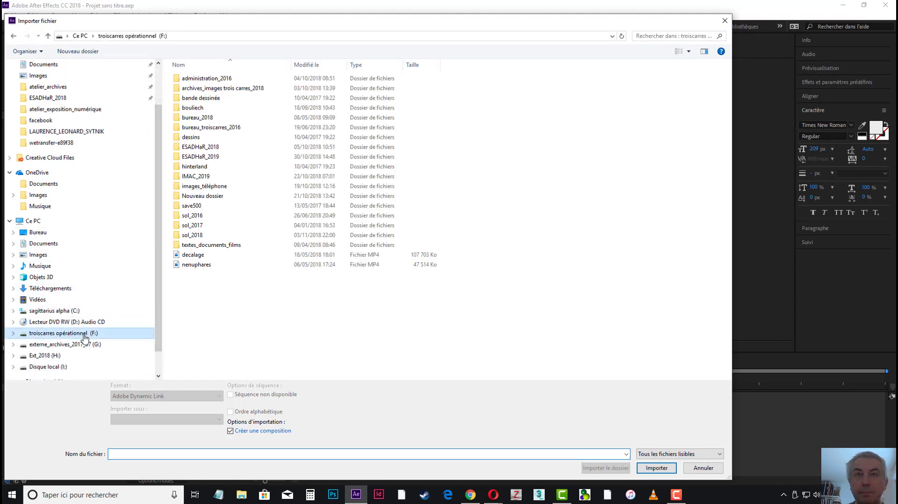
{"action": "double_click", "coordinate": [196, 158]}
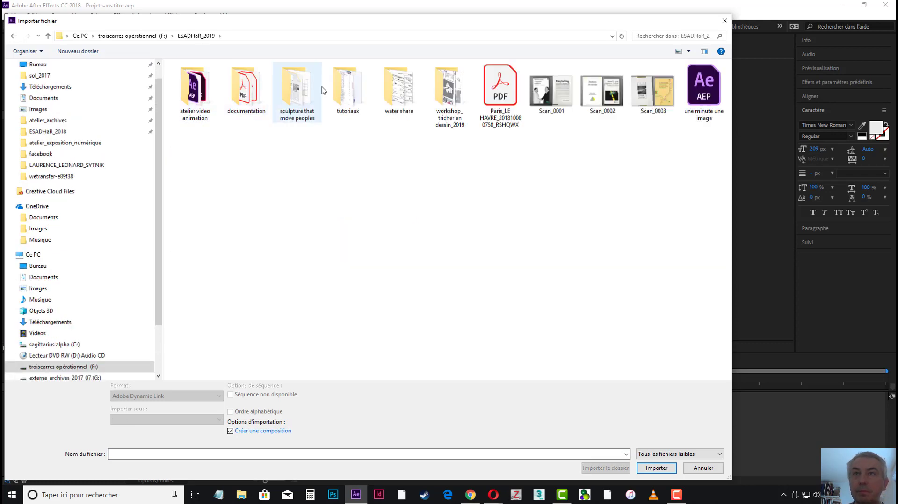
{"action": "left_click", "coordinate": [349, 88]}
{"action": "double_click", "coordinate": [349, 88]}
{"action": "double_click", "coordinate": [248, 93]}
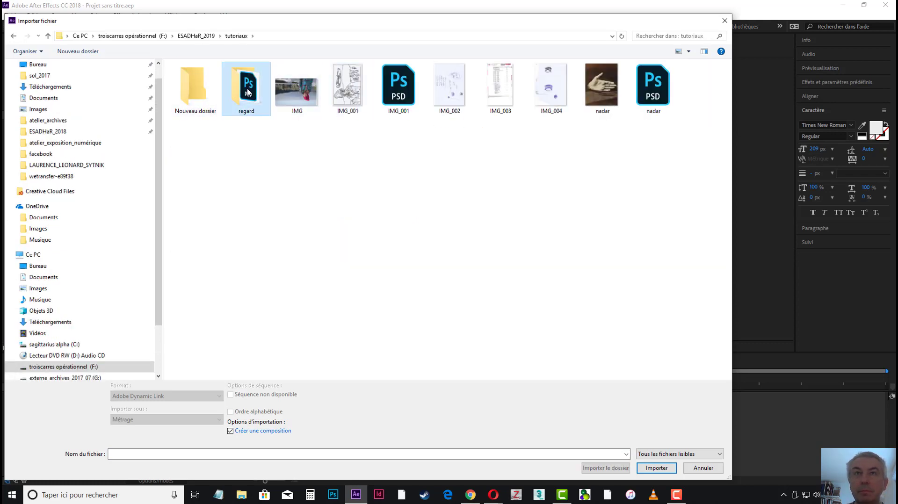
- Choose the regard PSD file for import as Composition – Conserver les tailles de calque
{"action": "left_click", "coordinate": [208, 99]}
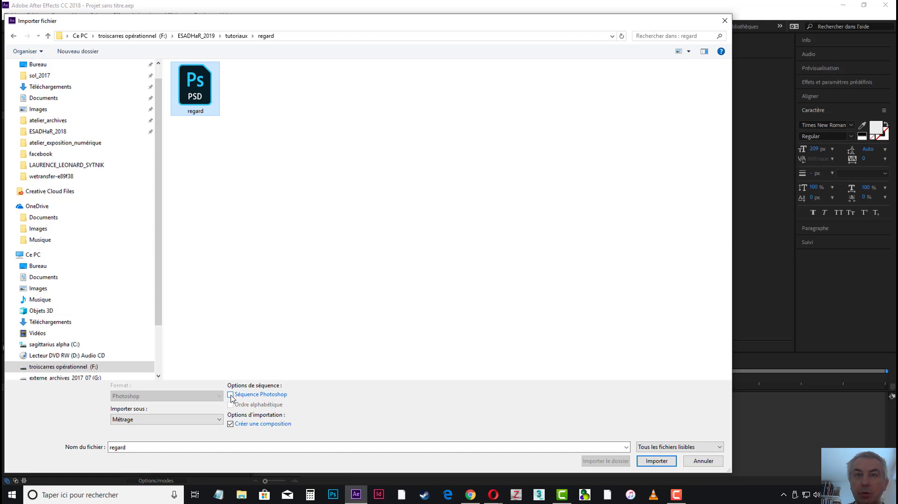
{"action": "left_click", "coordinate": [219, 419]}
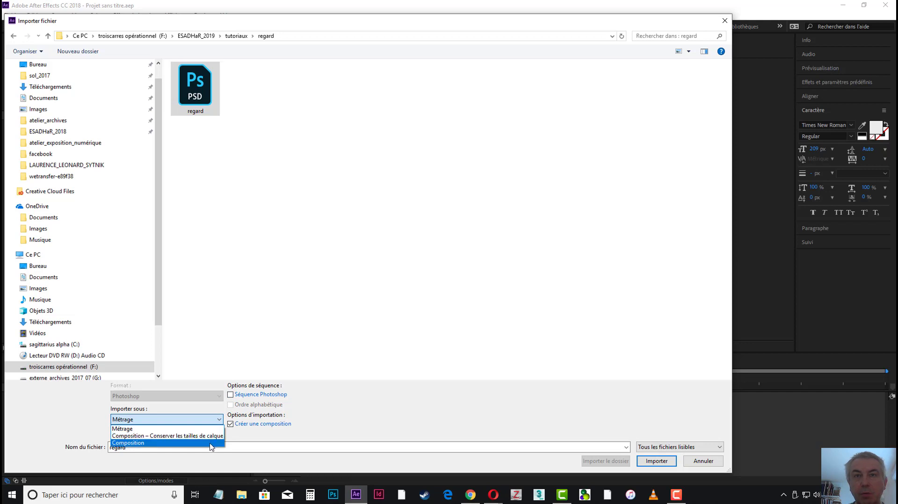
{"action": "left_click", "coordinate": [209, 436]}
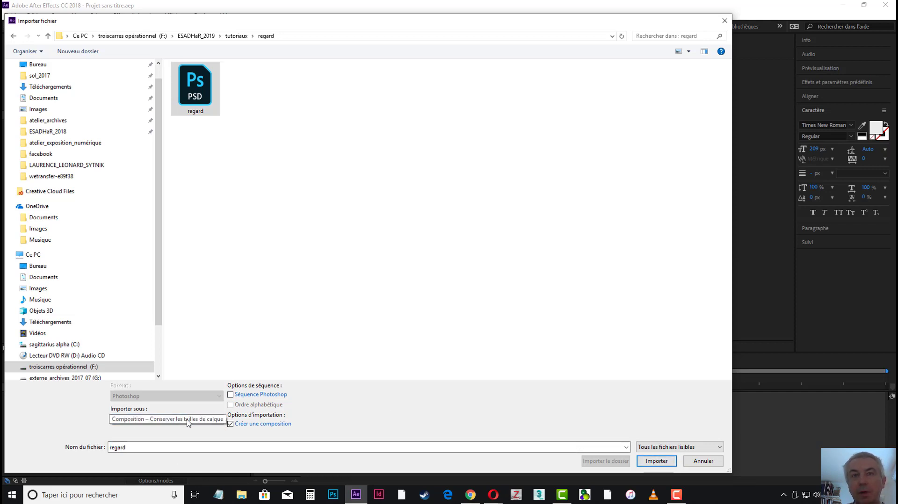
{"action": "left_click", "coordinate": [656, 461]}
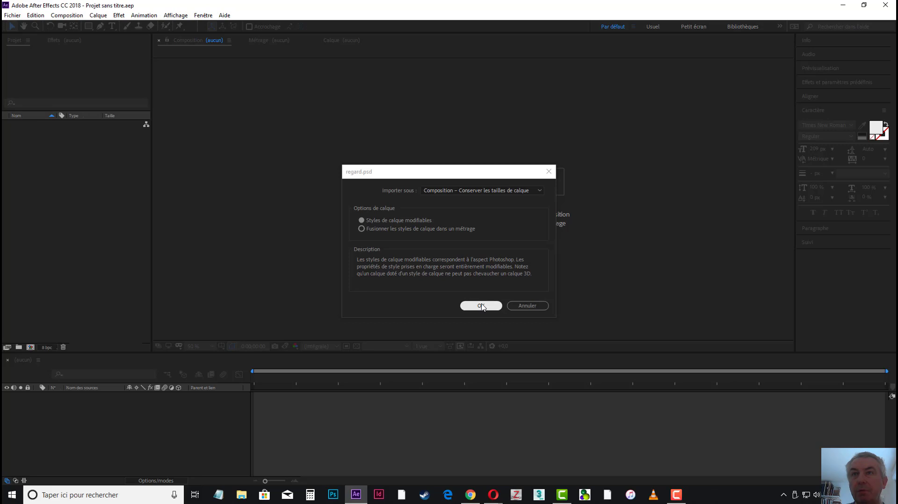
- Import regard.psd as Composition with editable layer styles, close the start window and expand the regard Calques folder
{"action": "left_click", "coordinate": [496, 192]}
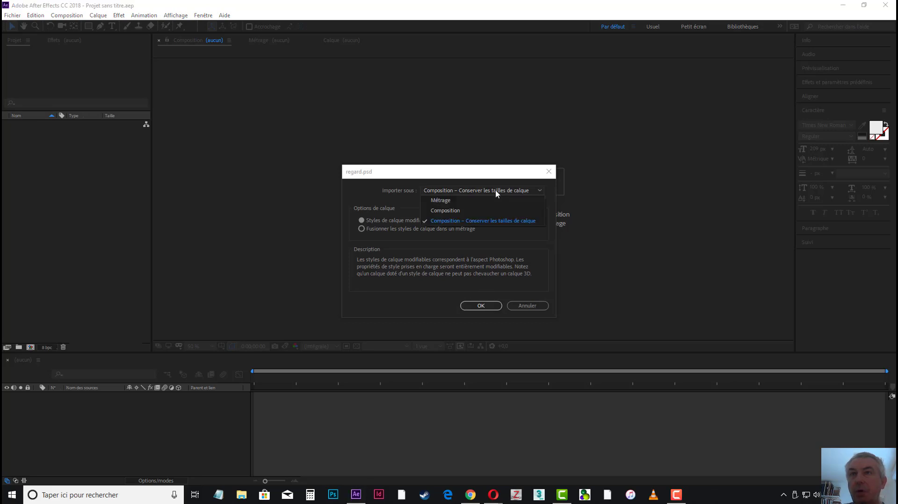
{"action": "left_click", "coordinate": [484, 211]}
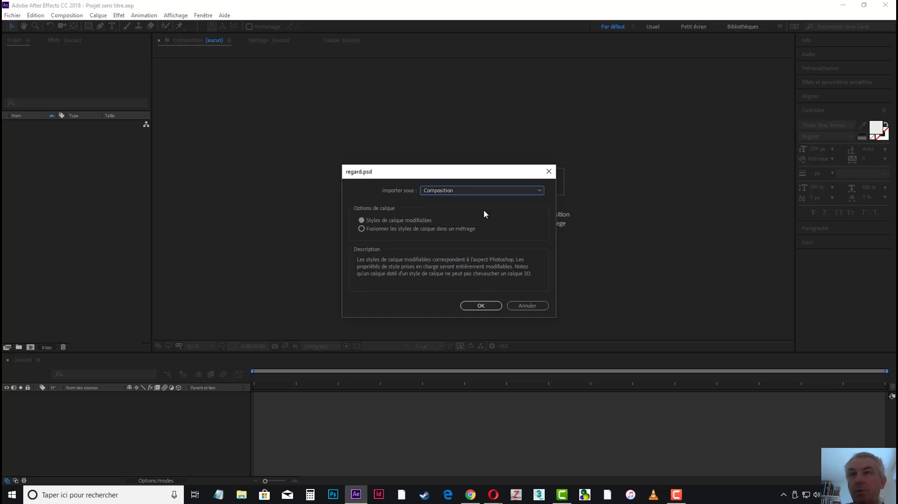
{"action": "left_click", "coordinate": [486, 306]}
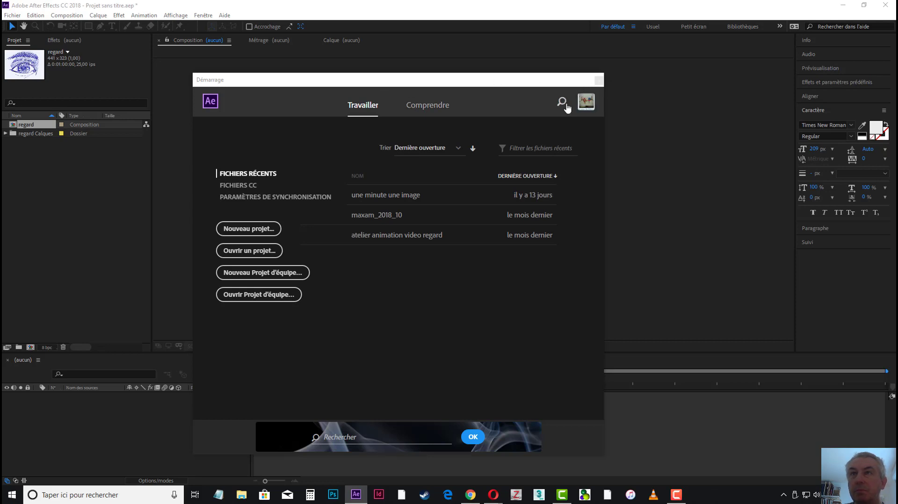
{"action": "left_click", "coordinate": [599, 80]}
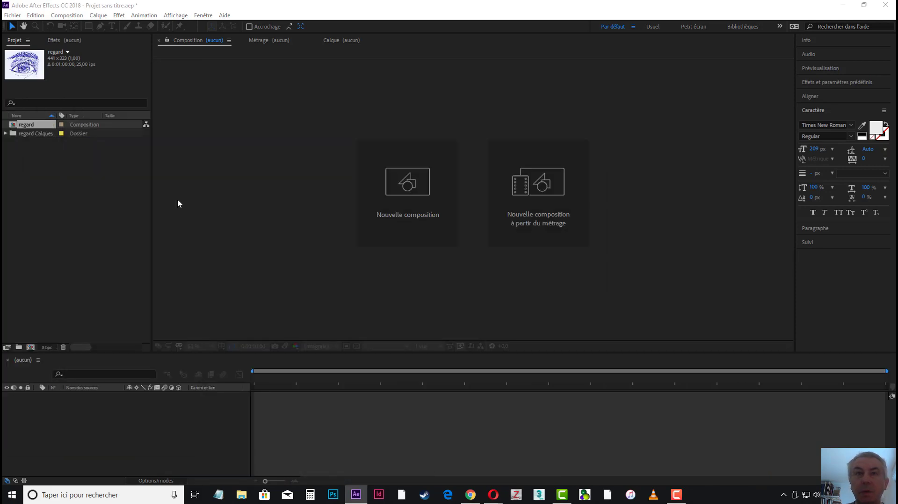
{"action": "left_click", "coordinate": [6, 134]}
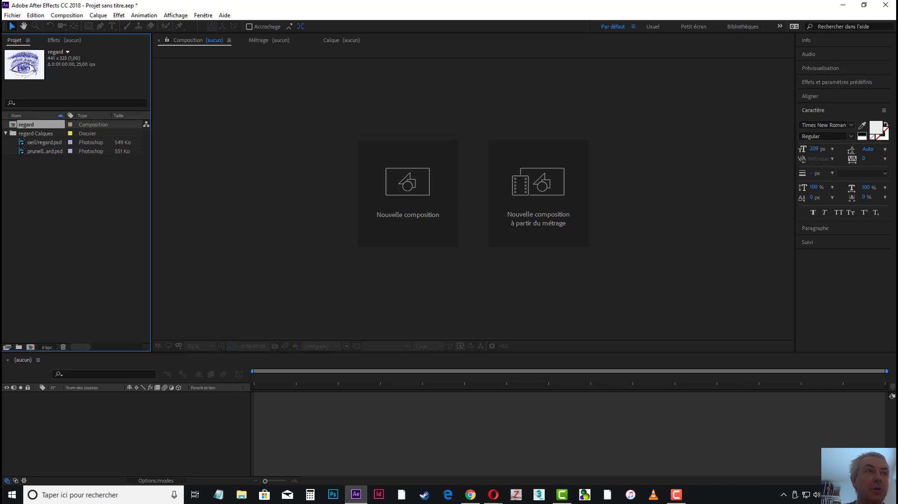
- Create a new HDTV 1080 25 composition at full resolution with a duration of 0:00:10:00
{"action": "left_click", "coordinate": [75, 15]}
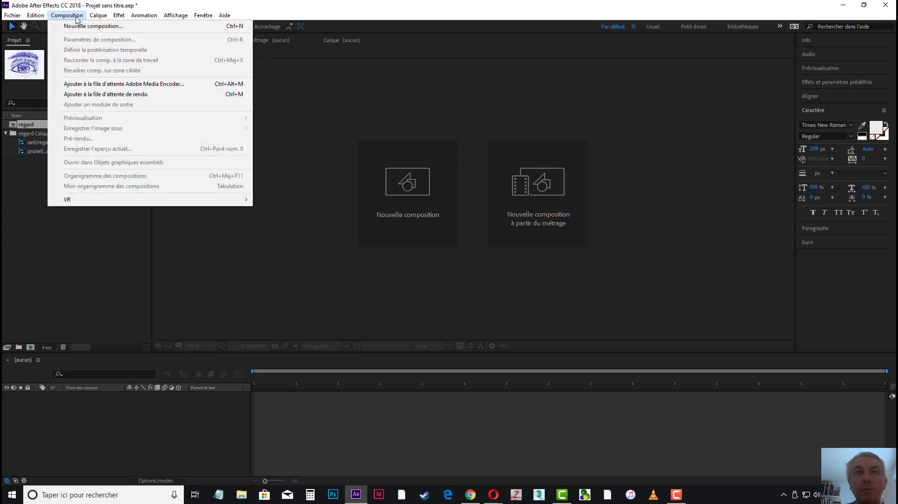
{"action": "left_click", "coordinate": [102, 27]}
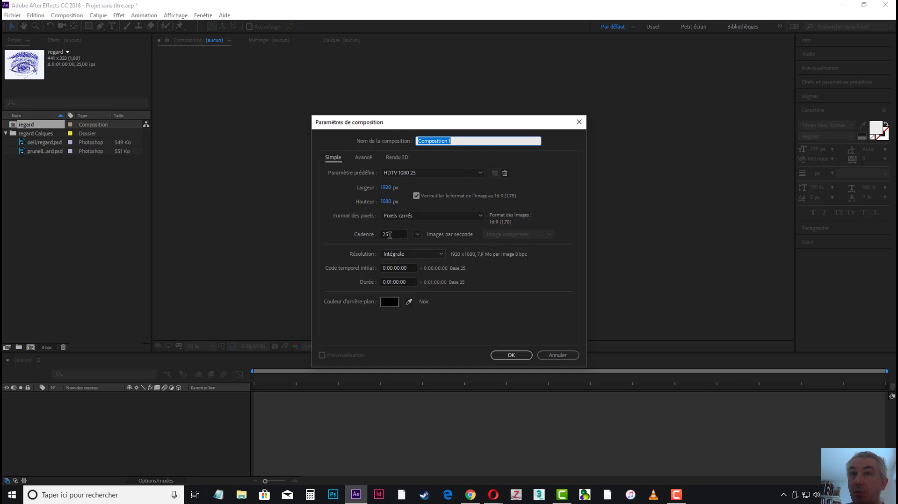
{"action": "left_click", "coordinate": [404, 255]}
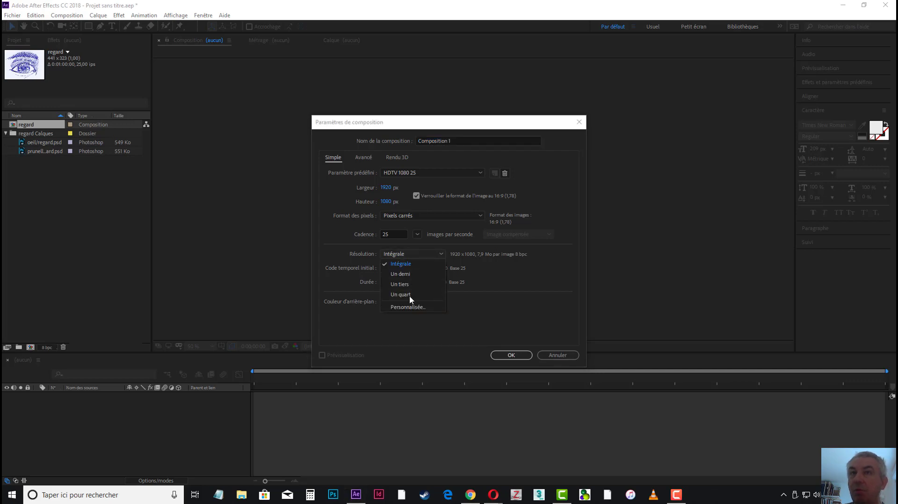
{"action": "left_click", "coordinate": [405, 254]}
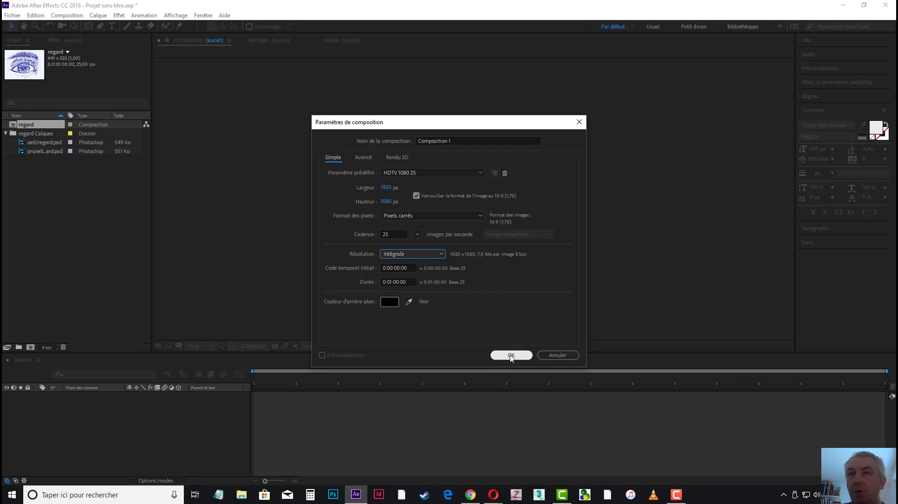
{"action": "left_click_drag", "start_coordinate": [389, 281], "coordinate": [439, 286]}
{"action": "type", "text": "0"}
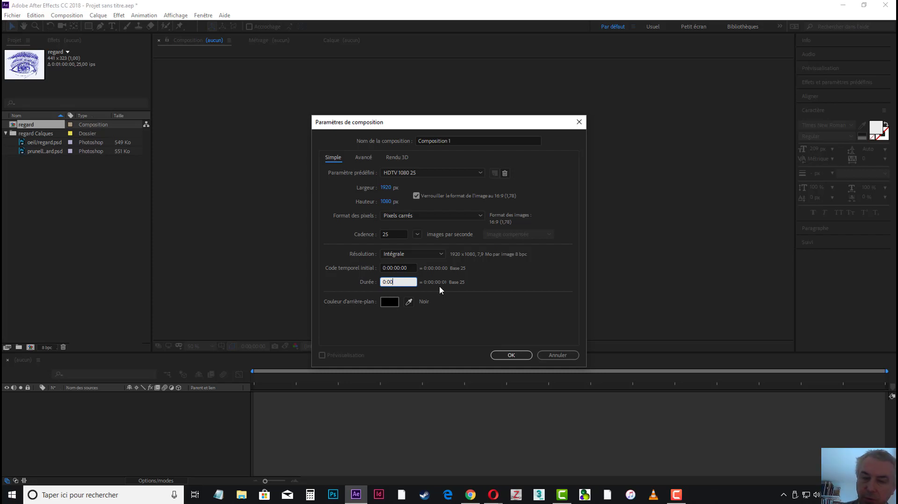
{"action": "type", "text": ":"}
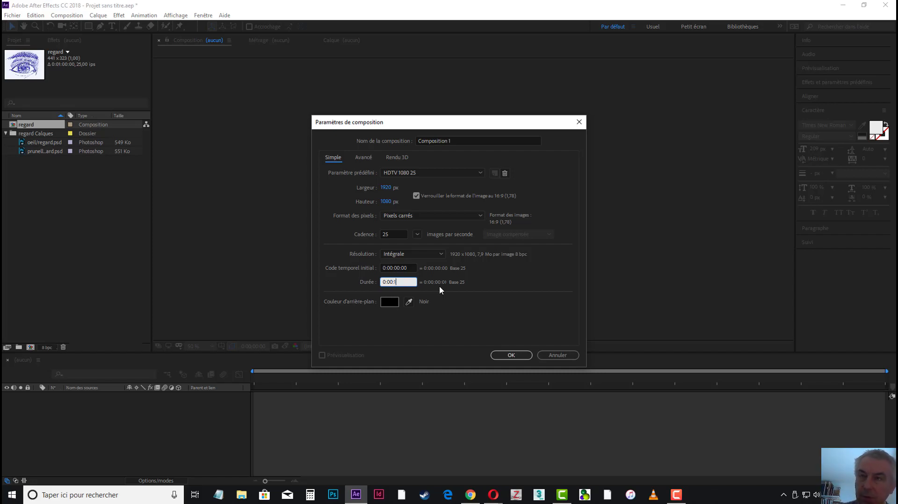
{"action": "type", "text": "10:"}
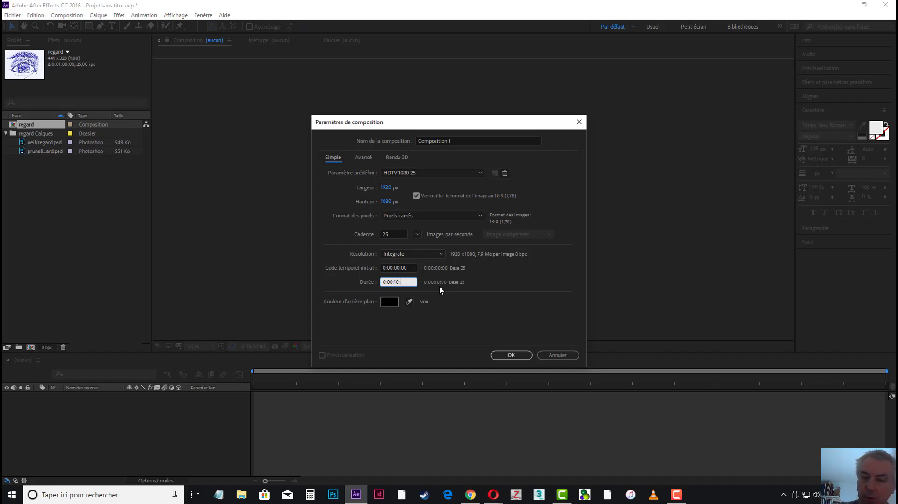
{"action": "type", "text": "00"}
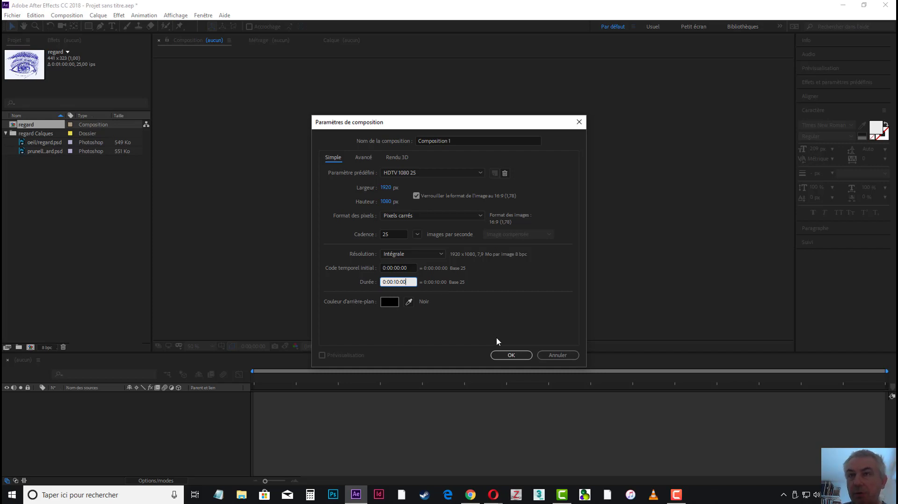
{"action": "left_click", "coordinate": [510, 355]}
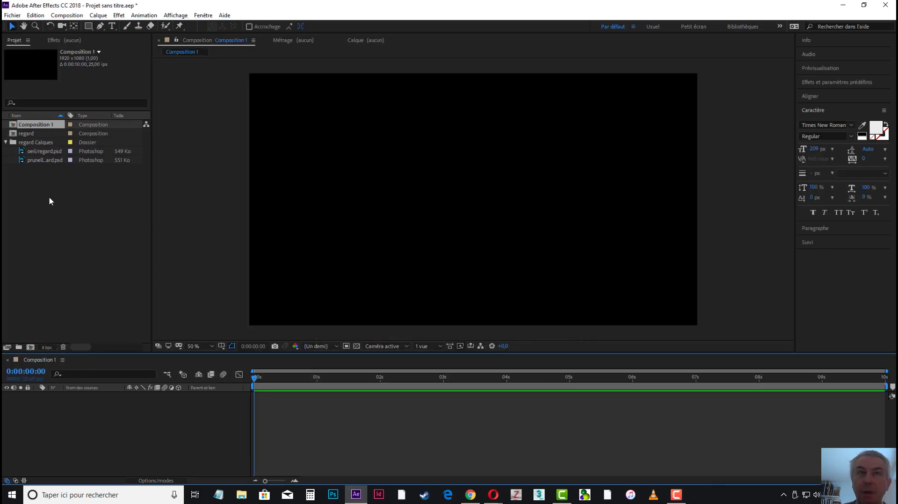
- Add the prunelle/regard.psd layer to the Composition 1 timeline and place oeil/regard.psd above it
{"action": "left_click", "coordinate": [25, 161]}
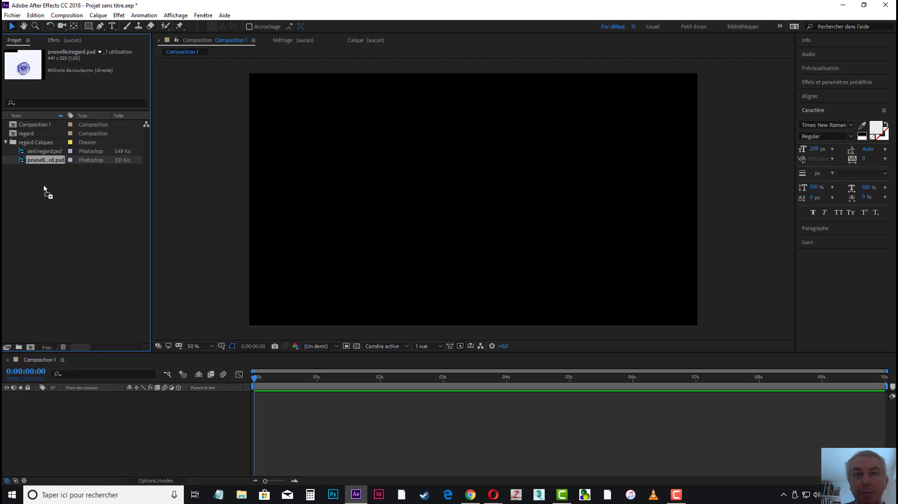
{"action": "left_click_drag", "start_coordinate": [44, 184], "coordinate": [77, 415]}
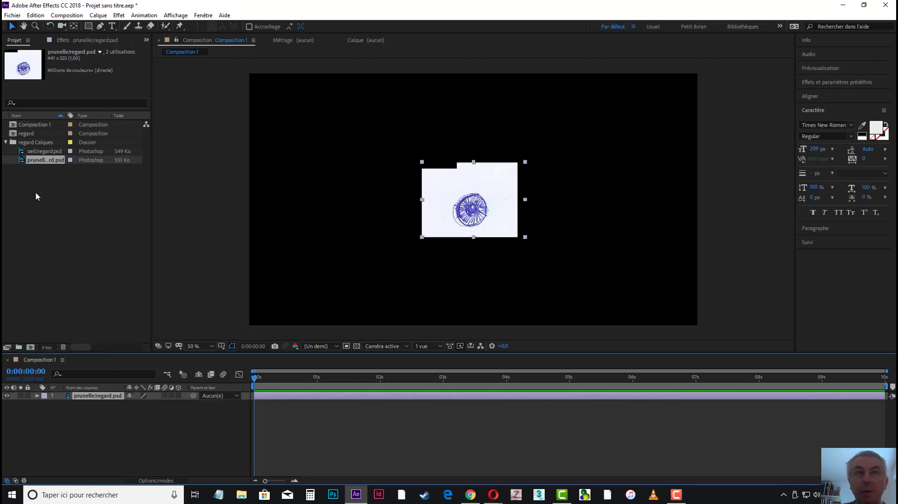
{"action": "mouse_move", "coordinate": [25, 151]}
{"action": "left_mouse_down"}
{"action": "mouse_move", "coordinate": [48, 266]}
{"action": "mouse_move", "coordinate": [54, 406]}
{"action": "mouse_move", "coordinate": [54, 394]}
{"action": "left_mouse_up"}
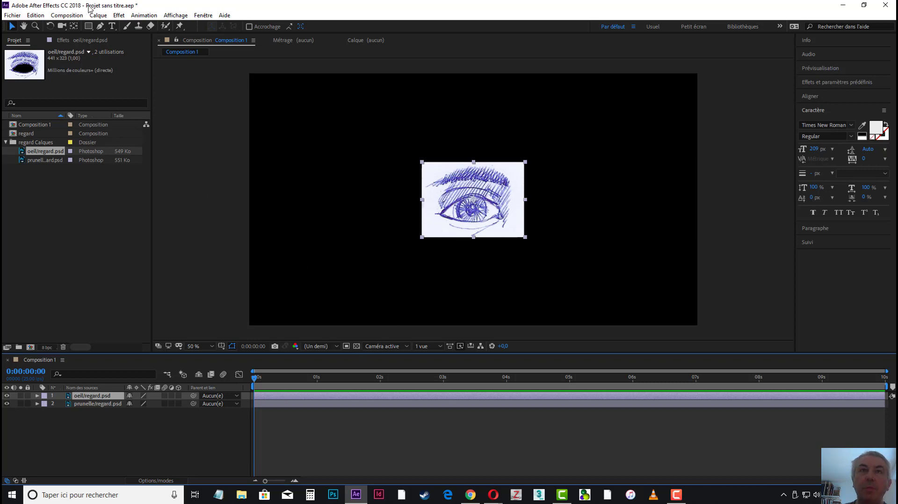
- Set the background colour of Composition 1 to near-white #FAF8F8 in the composition settings
{"action": "left_click", "coordinate": [67, 16]}
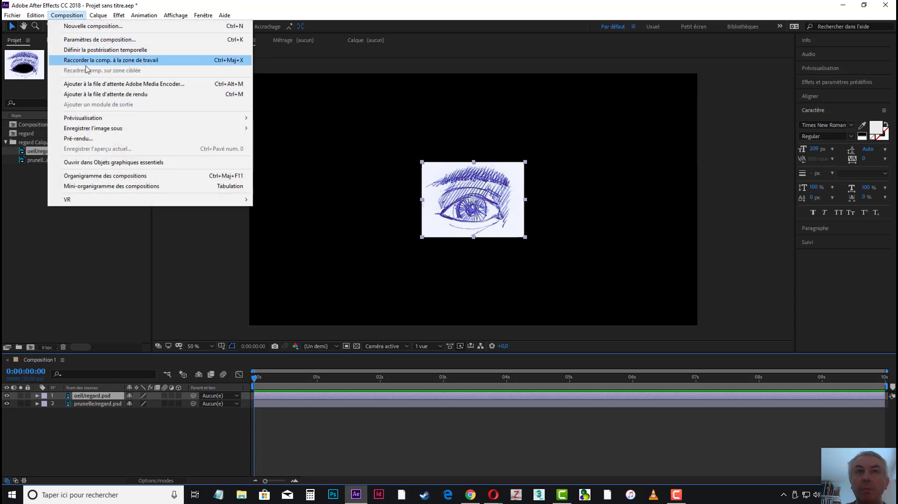
{"action": "left_click", "coordinate": [100, 41]}
{"action": "left_click", "coordinate": [389, 301]}
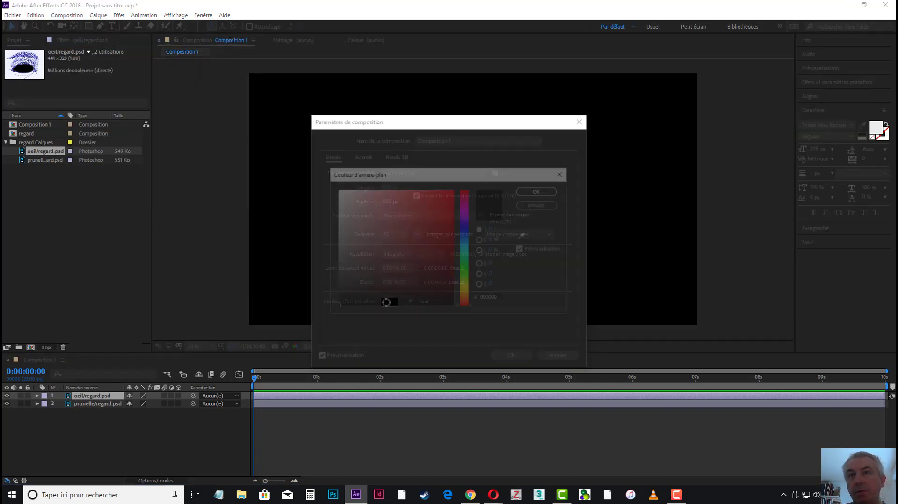
{"action": "left_click", "coordinate": [386, 302]}
{"action": "left_click", "coordinate": [336, 191]}
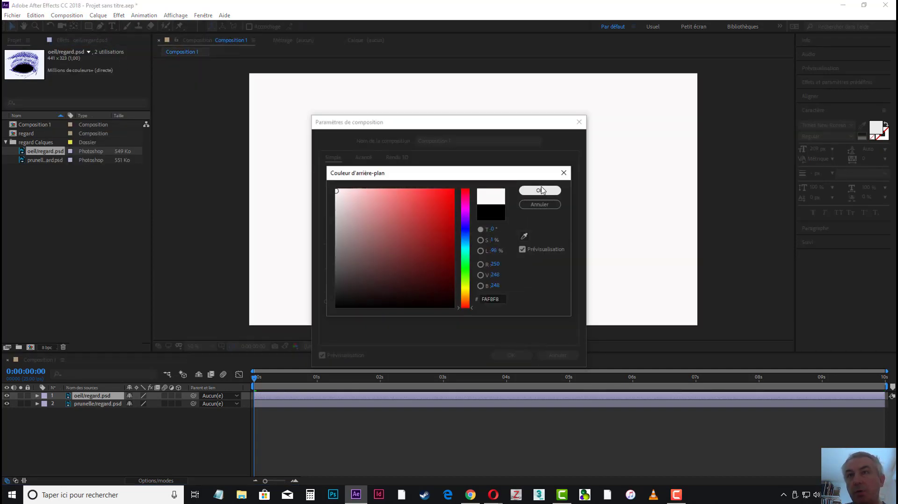
{"action": "left_click", "coordinate": [540, 191]}
{"action": "left_click", "coordinate": [525, 357]}
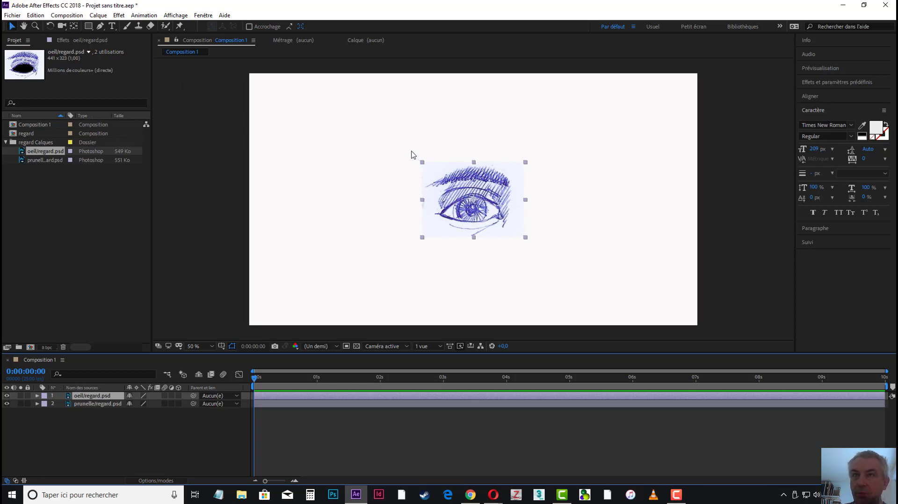
{"action": "left_click", "coordinate": [102, 403], "text": "ctrl"}
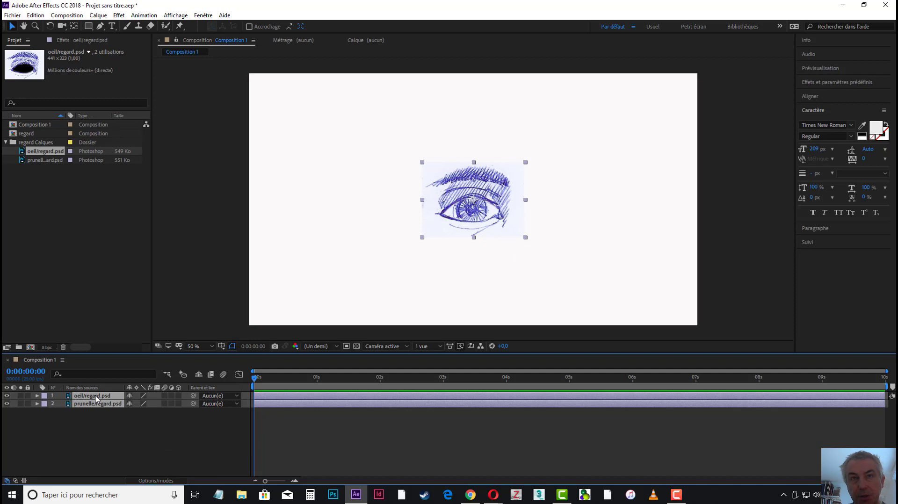
{"action": "left_click", "coordinate": [108, 421]}
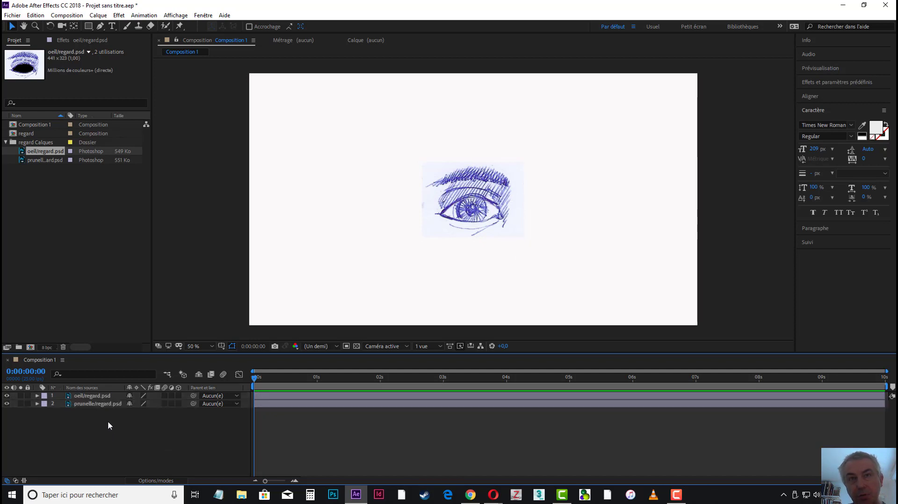
{"action": "left_click", "coordinate": [104, 397]}
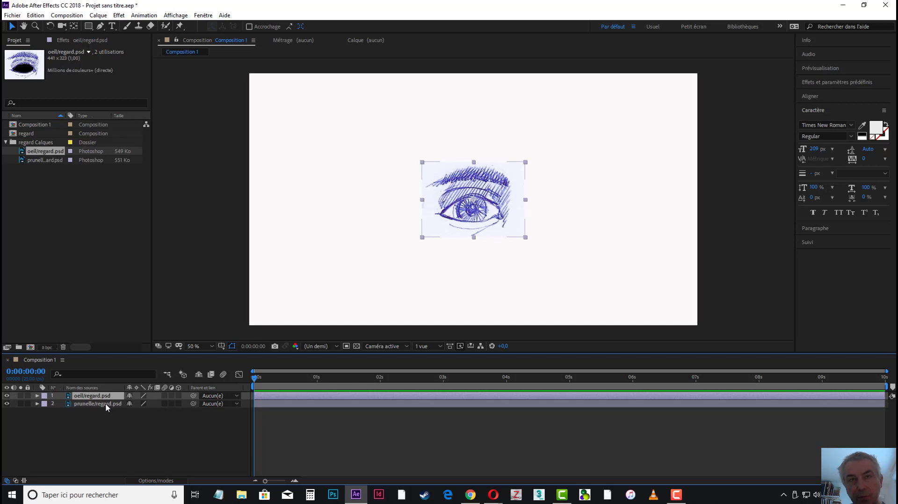
{"action": "left_click", "coordinate": [105, 403], "text": "shift"}
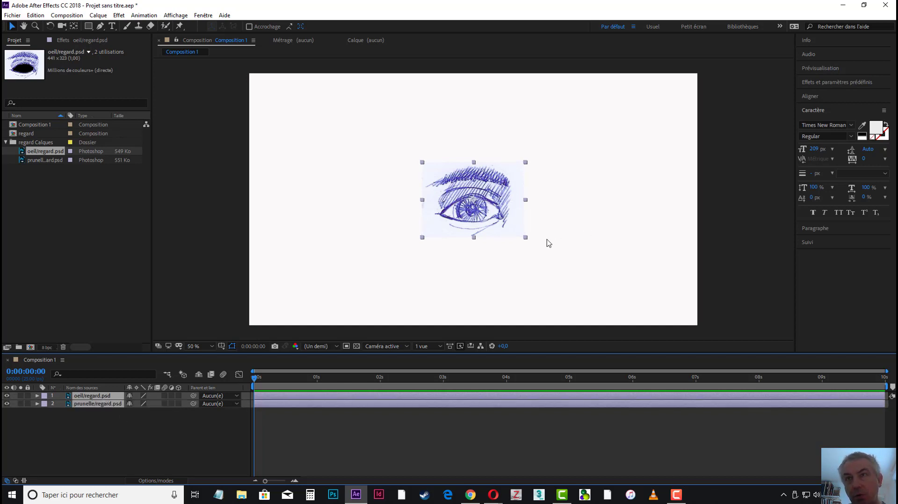
{"action": "left_click", "coordinate": [526, 238]}
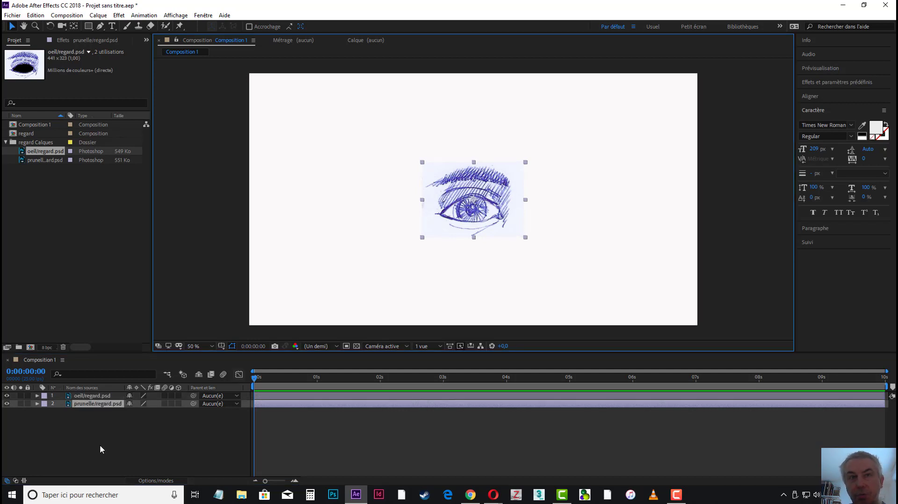
- Scale the oeil and prunelle layers together to 179% and move the oeil layer to position about 484, 514, keeping both aligned
{"action": "left_click", "coordinate": [100, 397]}
{"action": "left_click", "coordinate": [98, 404], "text": "shift"}
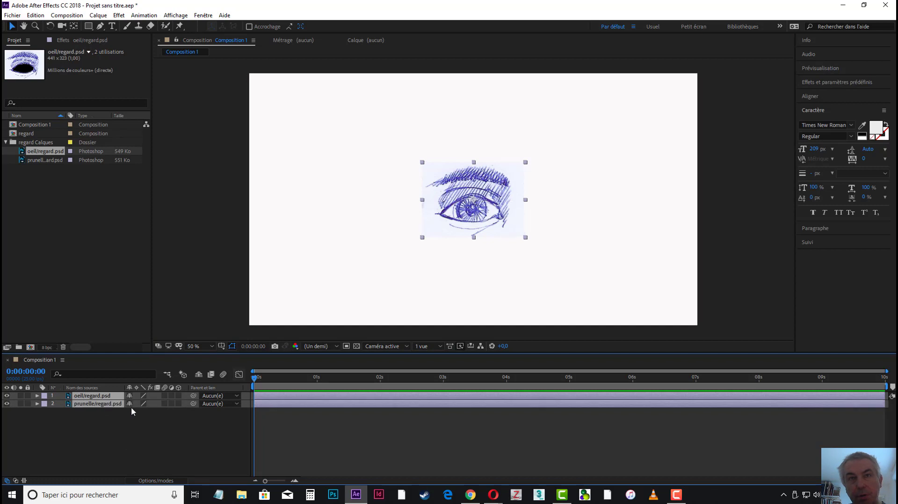
{"action": "left_click", "coordinate": [37, 397]}
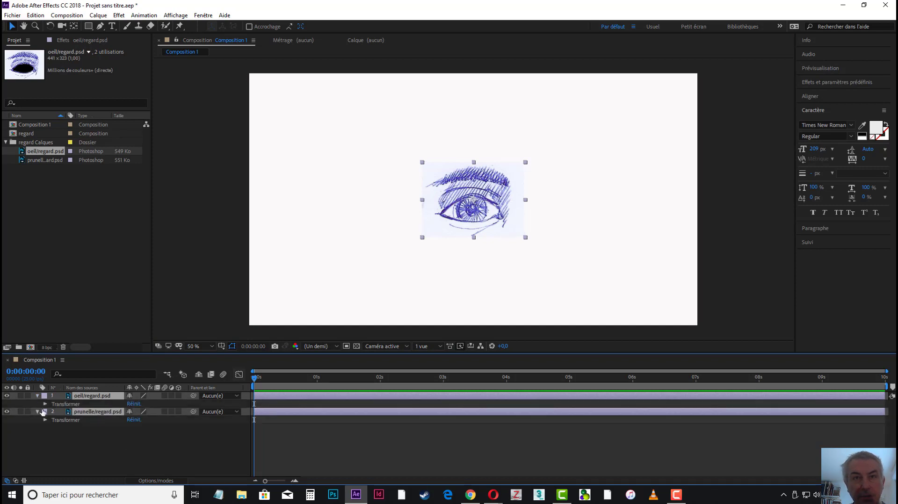
{"action": "left_click", "coordinate": [45, 404]}
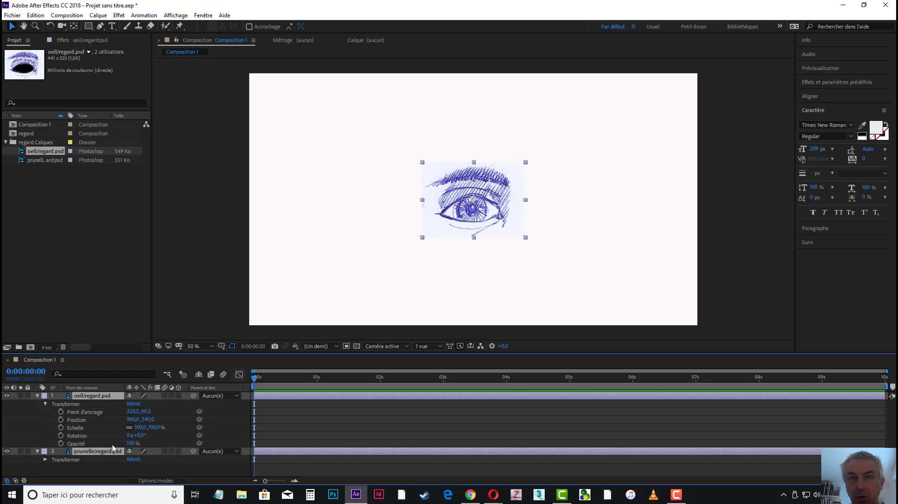
{"action": "left_click_drag", "start_coordinate": [152, 429], "coordinate": [185, 427]}
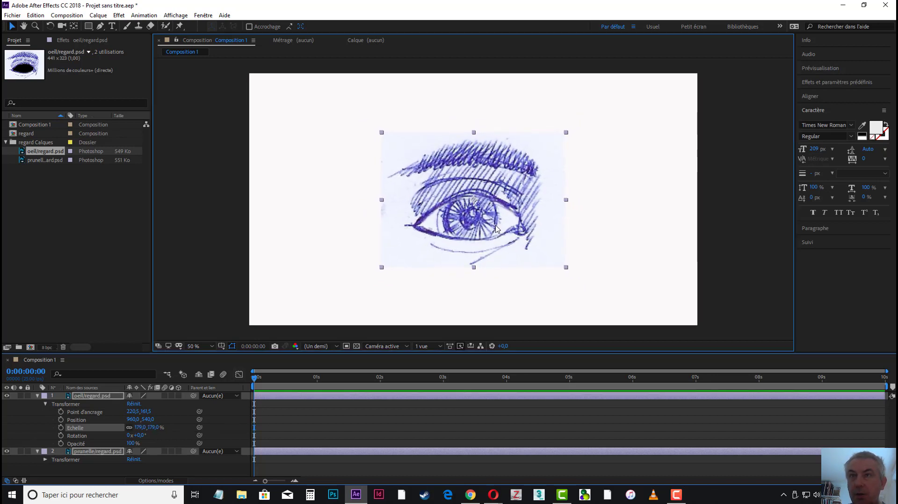
{"action": "left_click_drag", "start_coordinate": [498, 226], "coordinate": [384, 221]}
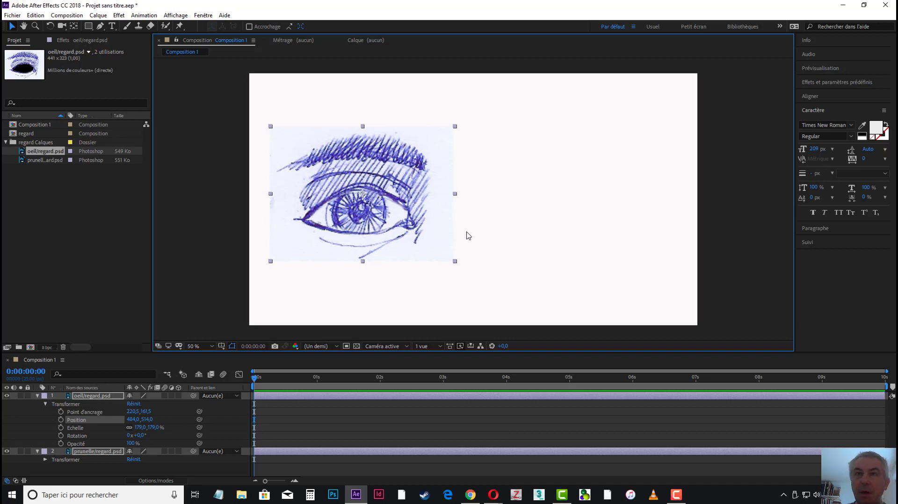
- Add a second copy of oeil/regard.psd to the Composition 1 timeline above all other layers
{"action": "left_click", "coordinate": [117, 287]}
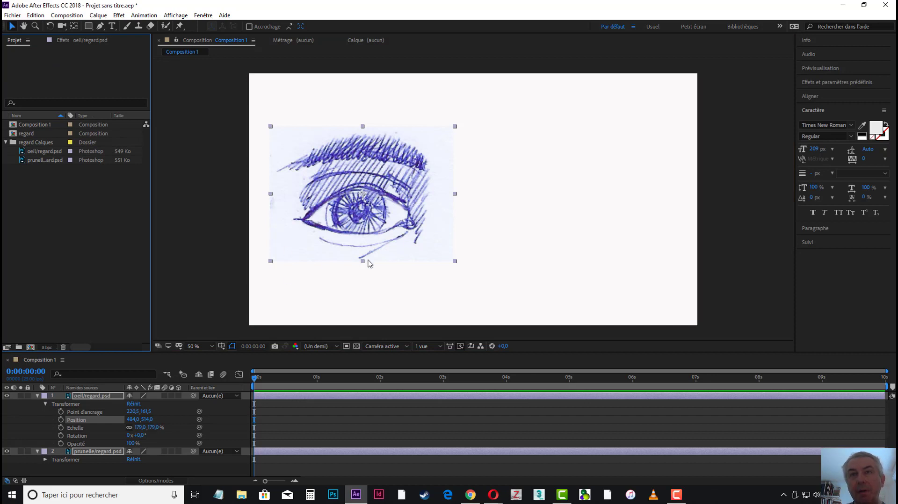
{"action": "left_click", "coordinate": [21, 153]}
{"action": "left_click_drag", "start_coordinate": [21, 152], "coordinate": [72, 397]}
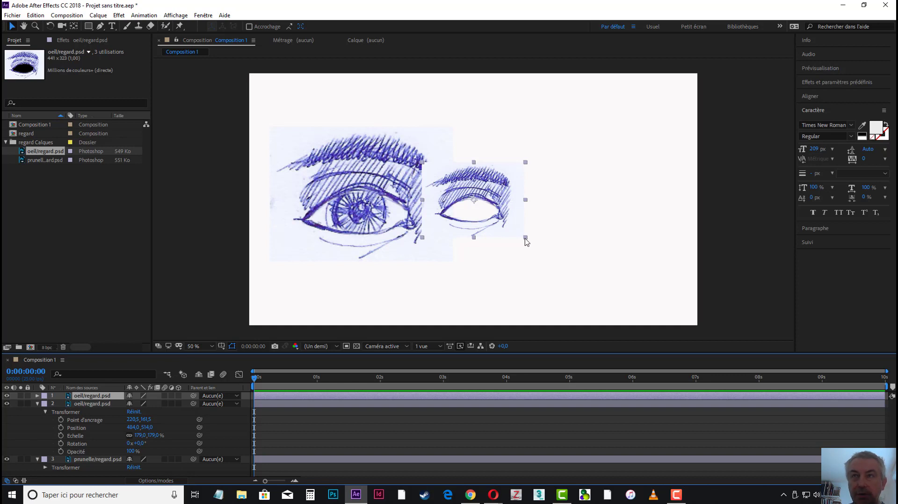
- Enlarge the new oeil layer, mirror it horizontally and place it beside the first eye as its matching pair
{"action": "left_click_drag", "start_coordinate": [526, 240], "coordinate": [576, 288]}
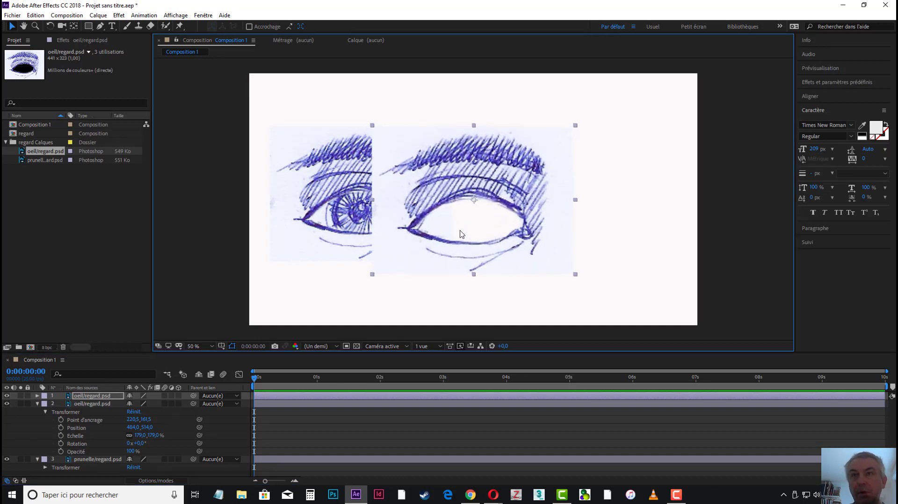
{"action": "left_click_drag", "start_coordinate": [373, 203], "coordinate": [568, 219]}
{"action": "left_click_drag", "start_coordinate": [469, 181], "coordinate": [531, 180]}
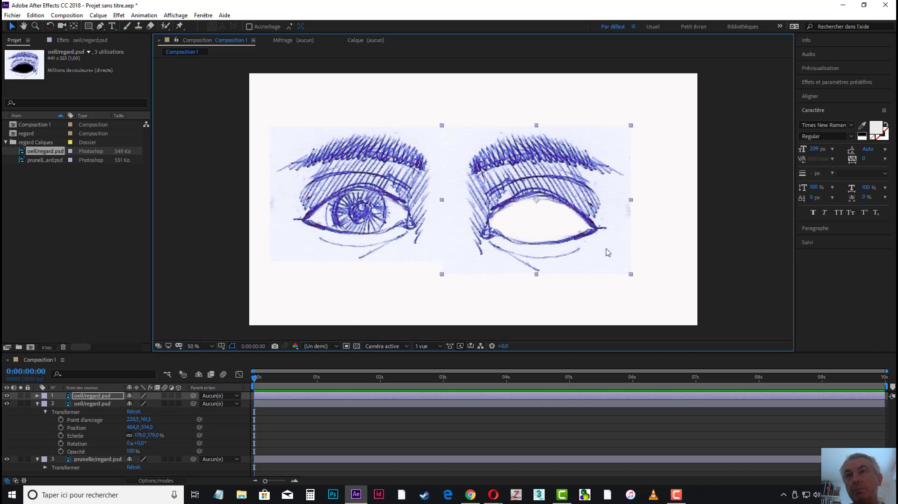
{"action": "left_click_drag", "start_coordinate": [631, 200], "coordinate": [636, 202]}
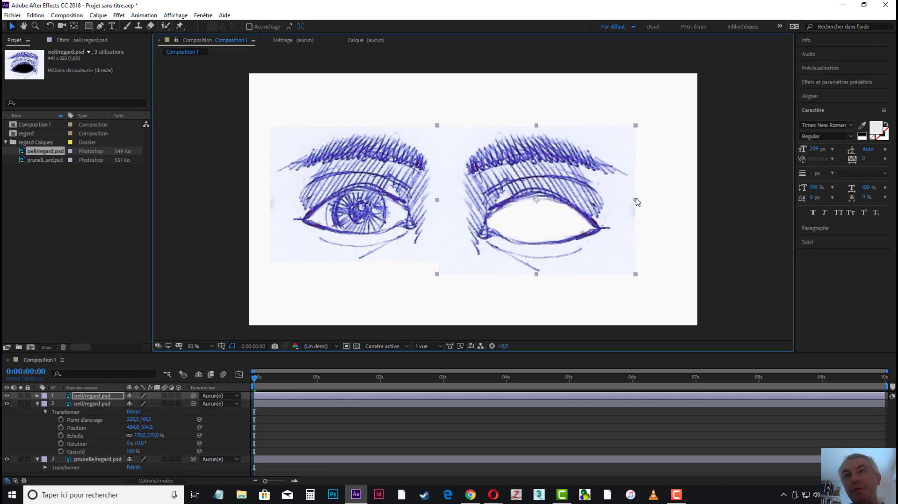
{"action": "left_click_drag", "start_coordinate": [532, 191], "coordinate": [536, 187]}
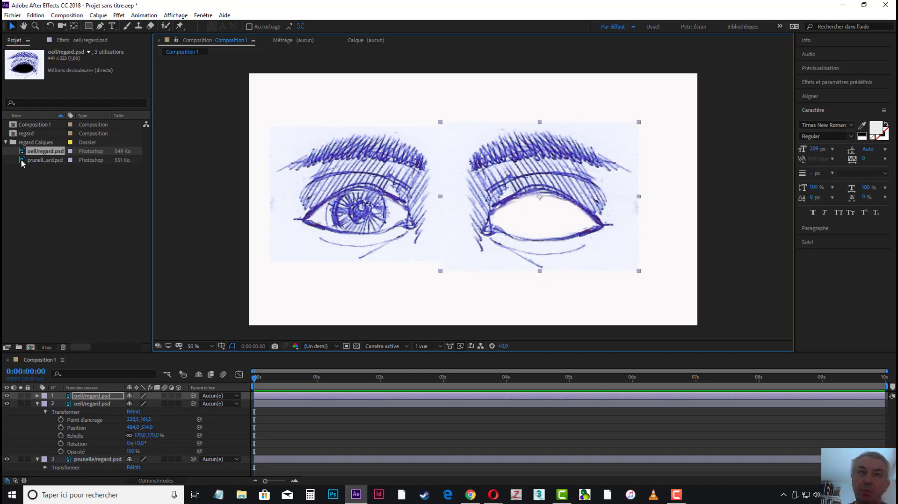
- Add another prunelle/regard.psd directly beneath the mirrored oeil layer, enlarge it to match the first iris and align it within the eye opening
{"action": "left_click", "coordinate": [42, 160]}
{"action": "left_click_drag", "start_coordinate": [22, 162], "coordinate": [88, 397]}
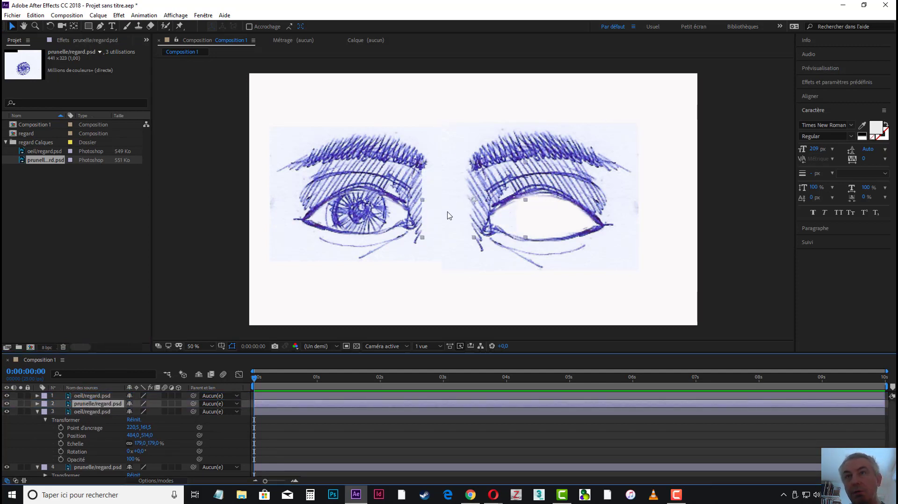
{"action": "left_click_drag", "start_coordinate": [448, 216], "coordinate": [514, 221]}
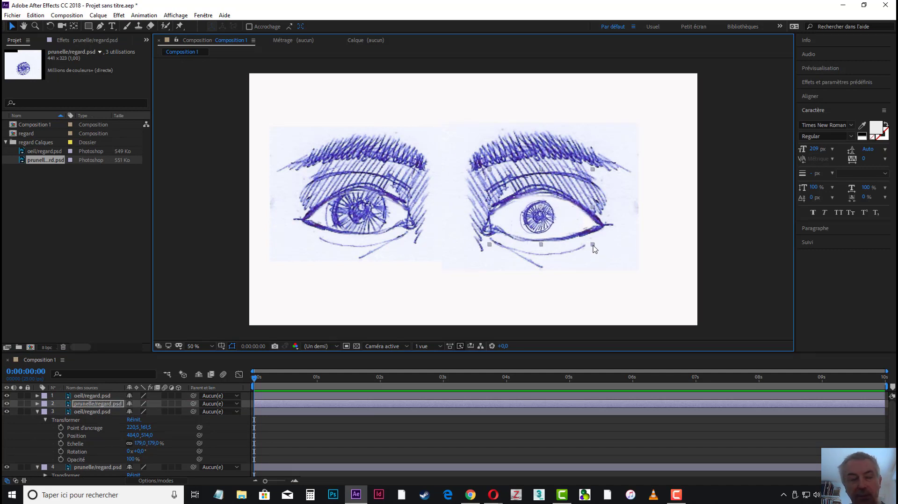
{"action": "left_click_drag", "start_coordinate": [593, 248], "coordinate": [630, 280]}
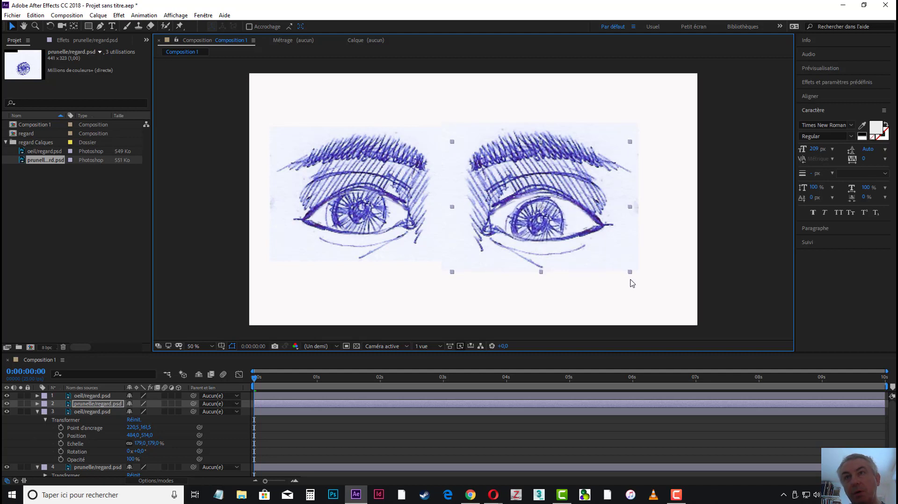
{"action": "left_click_drag", "start_coordinate": [537, 224], "coordinate": [538, 215]}
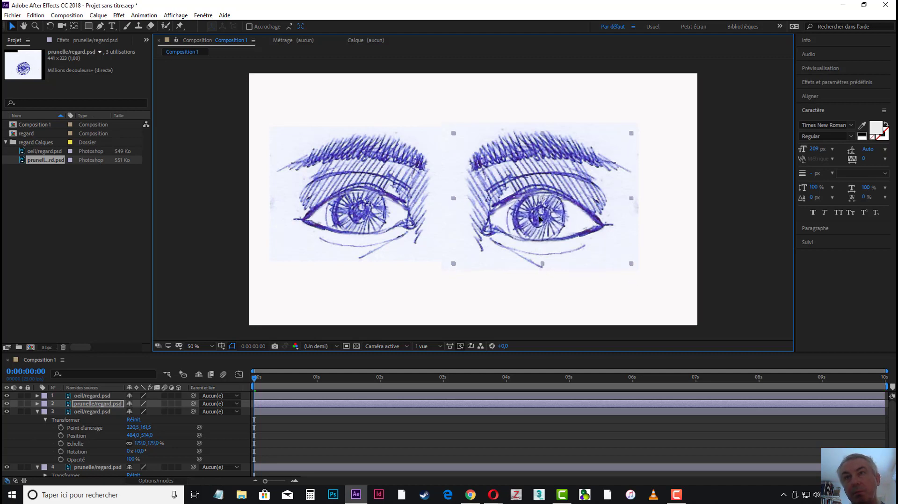
{"action": "left_click", "coordinate": [632, 264]}
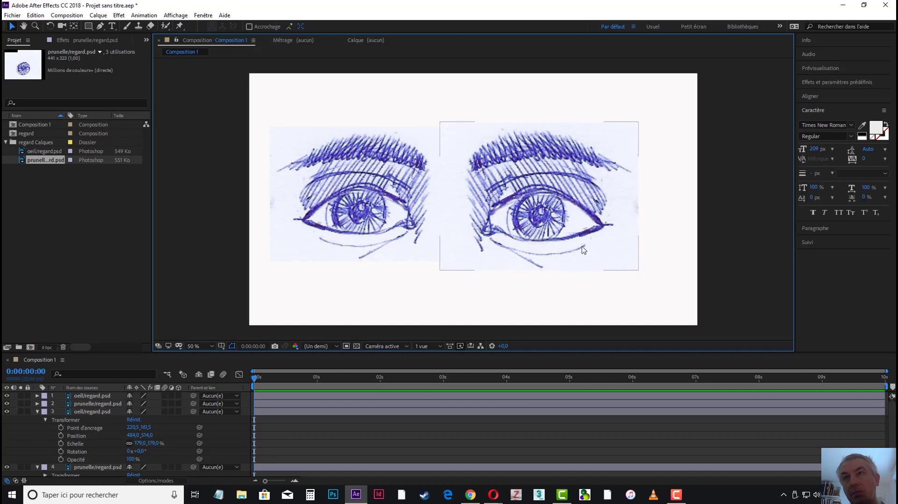
{"action": "left_click_drag", "start_coordinate": [544, 220], "coordinate": [544, 222]}
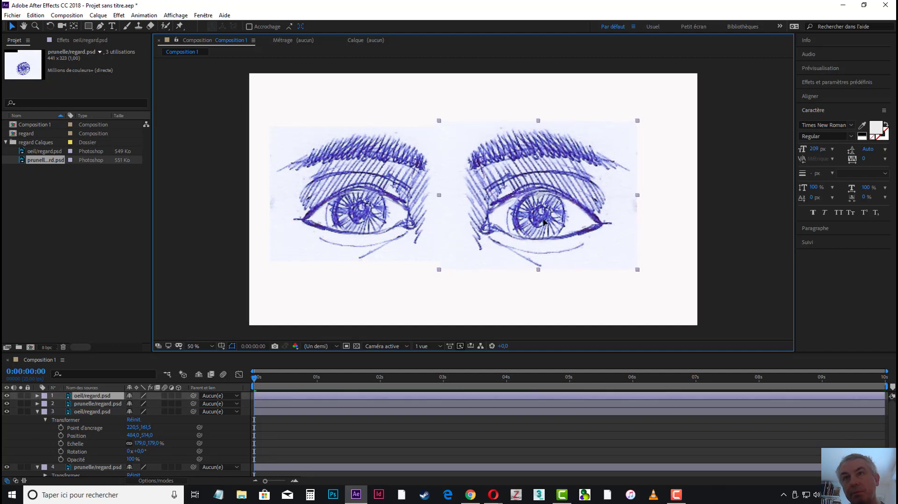